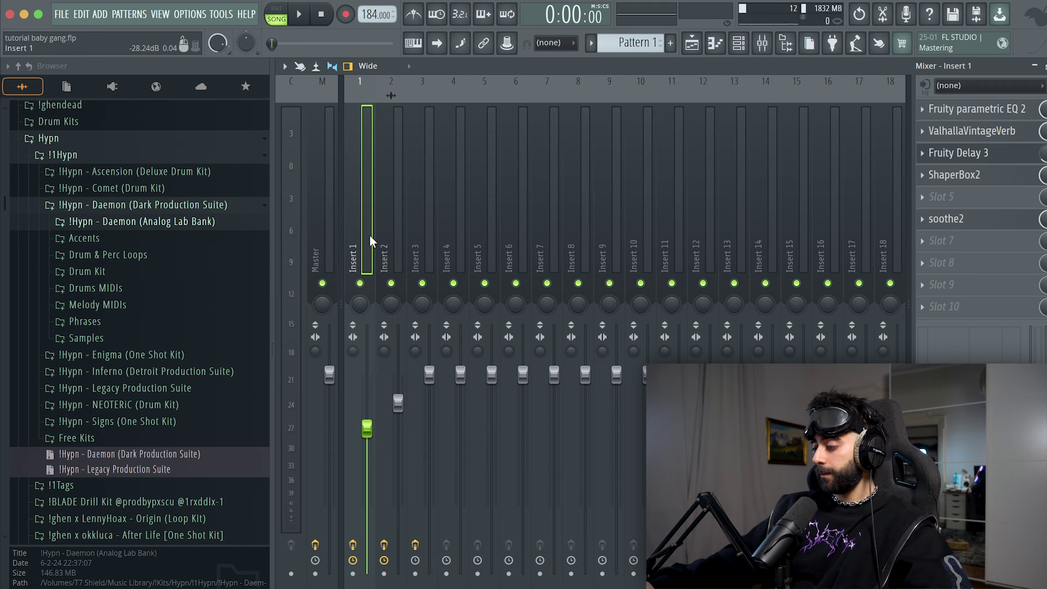
Review the Fruity parametric EQ 2 and Fruity Delay 3 settings on mixer Insert 1.
left_click(976, 112)
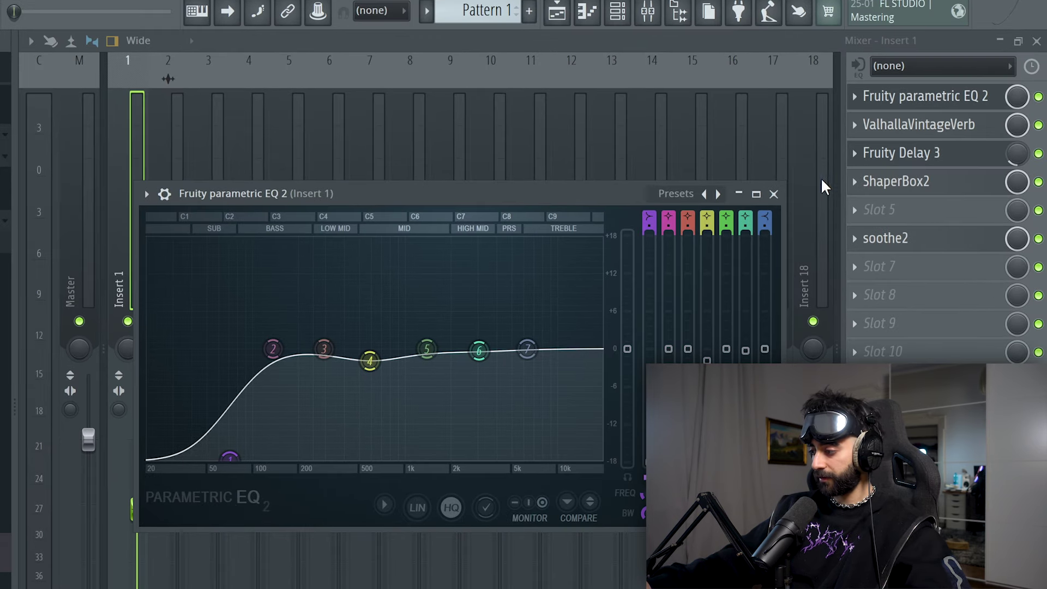
left_click(823, 186)
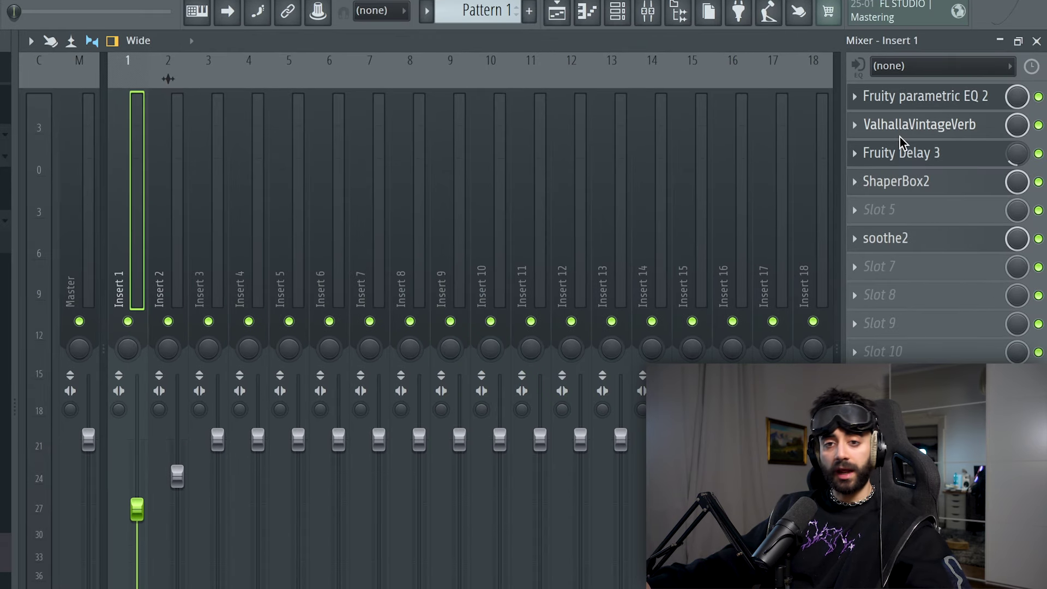
left_click(919, 154)
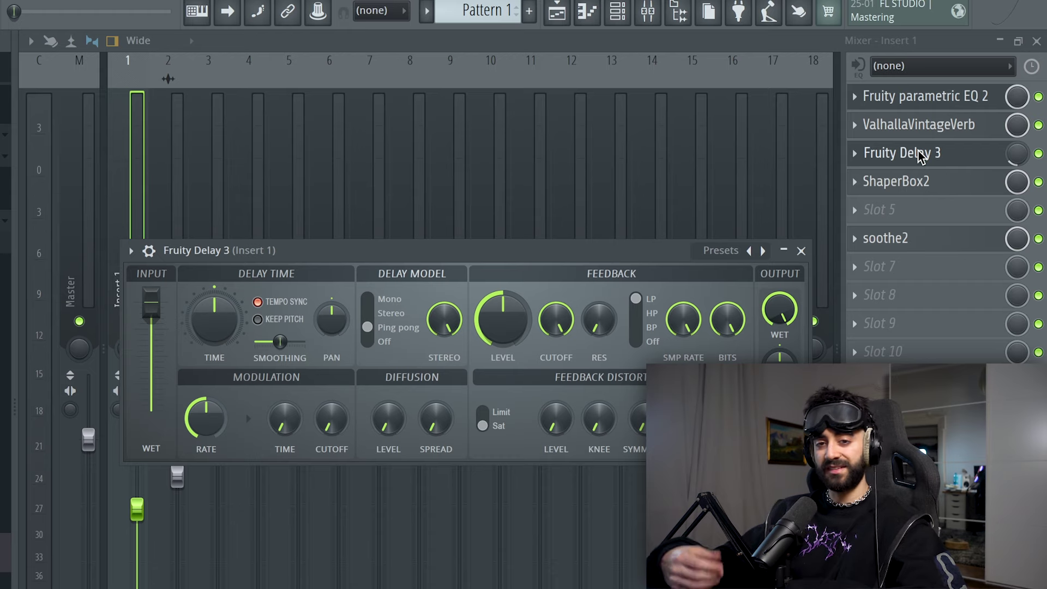
left_click(924, 160)
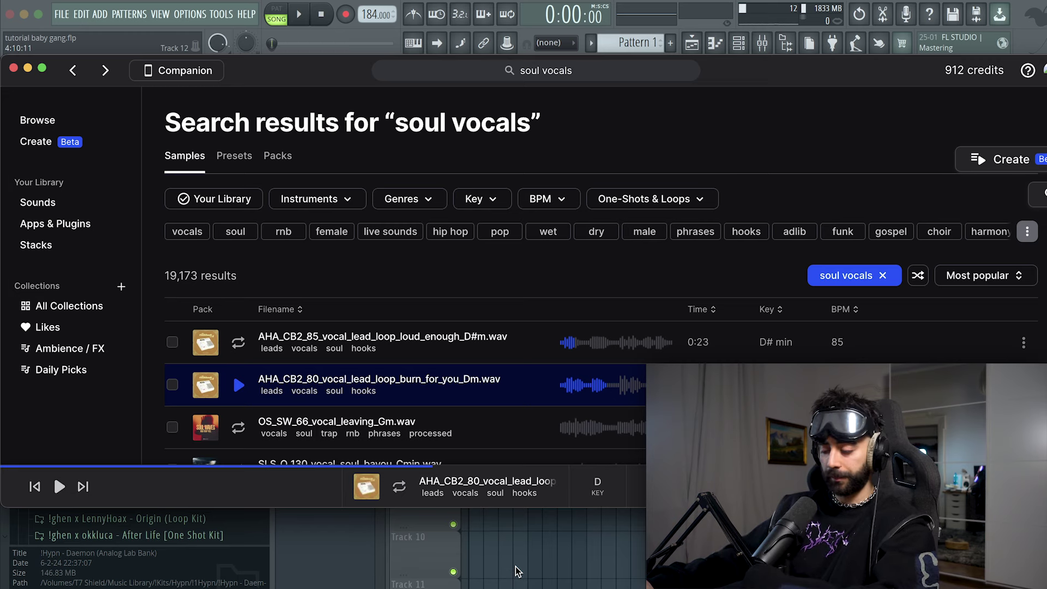
Preview AHA_CB2_80_vocal_lead_loop_burn_for_you_Dm in the soul vocals search results and select its clip on playlist Track 4.
left_click(243, 385)
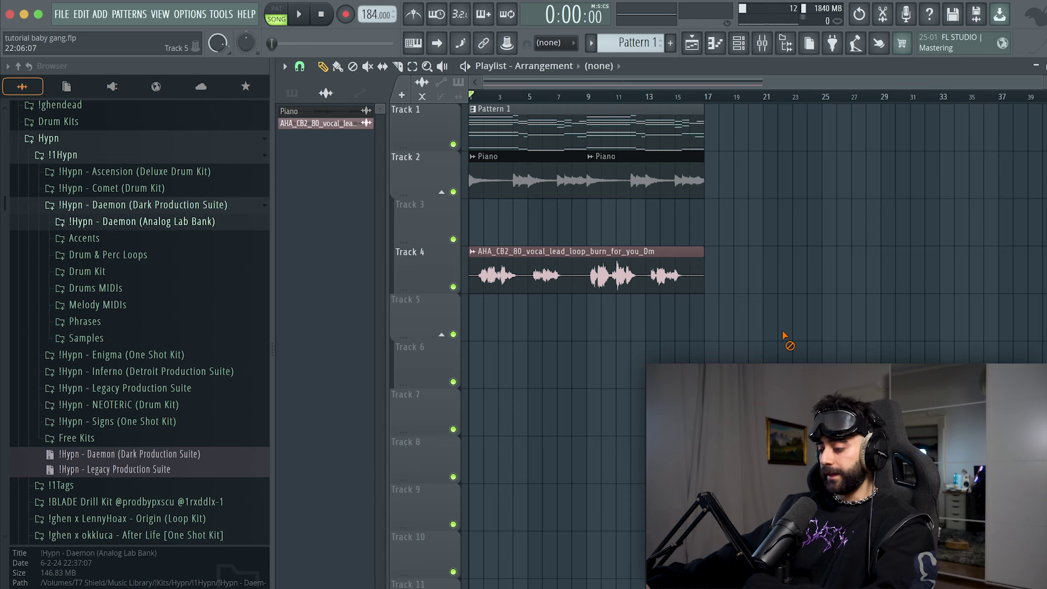
left_click(662, 259)
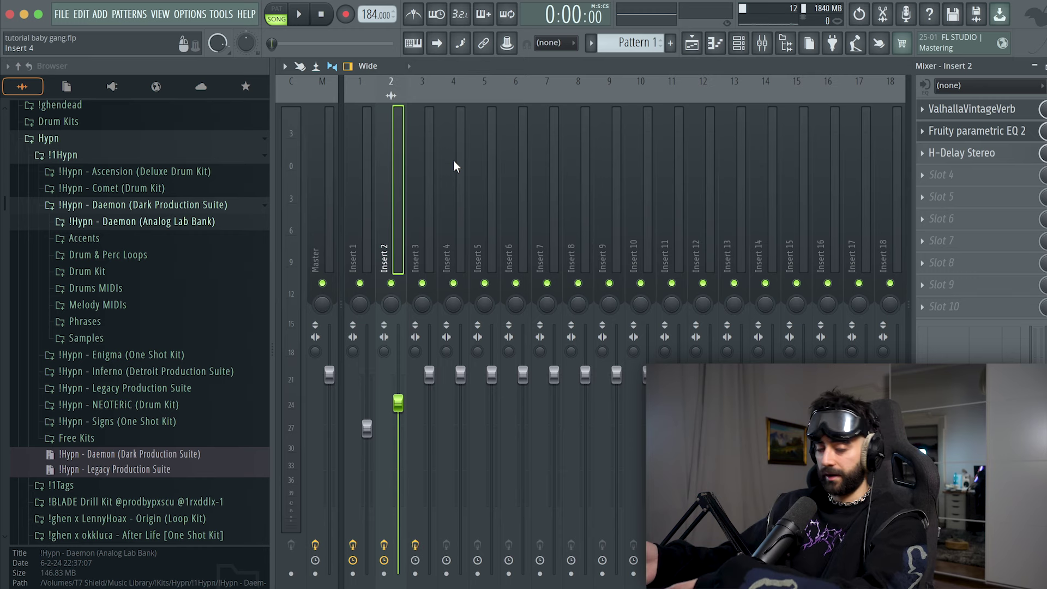
Review the ValhallaVintageVerb and Fruity parametric EQ 2 settings on mixer Insert 2.
left_click(971, 109)
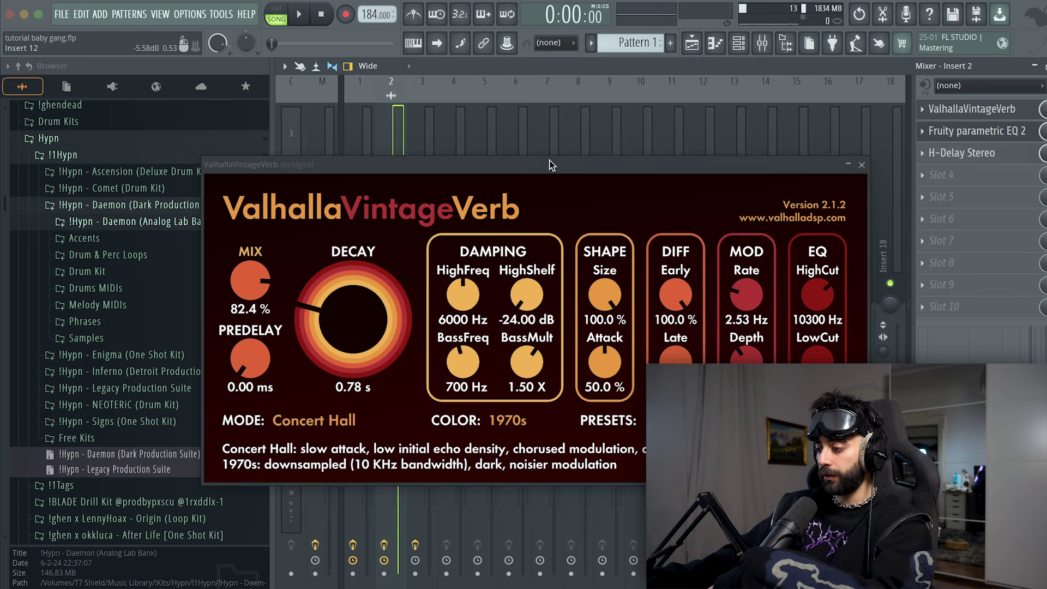
left_click_drag(549, 161, 562, 151)
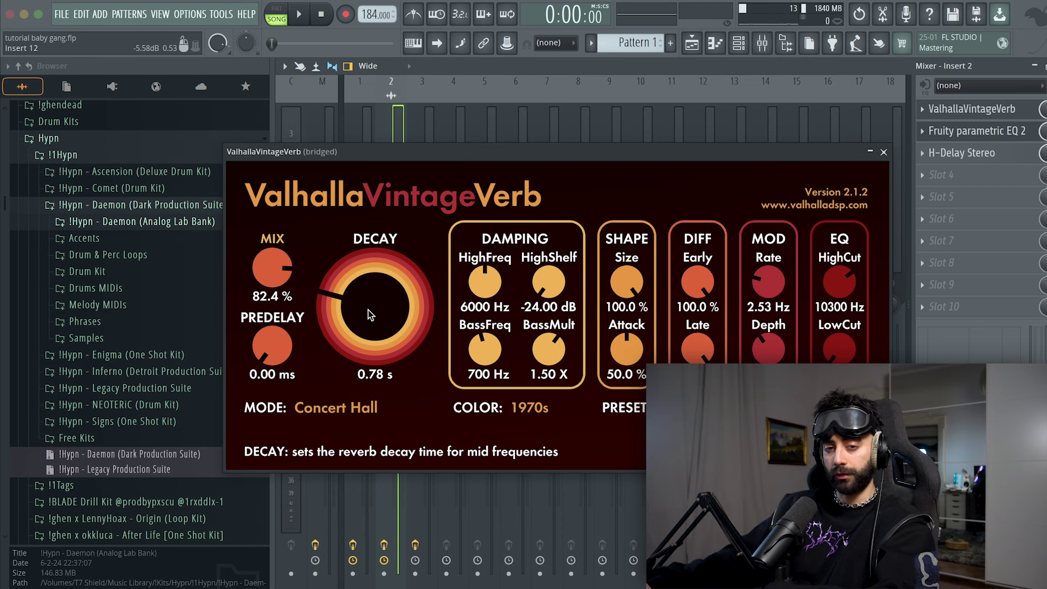
left_click(976, 131)
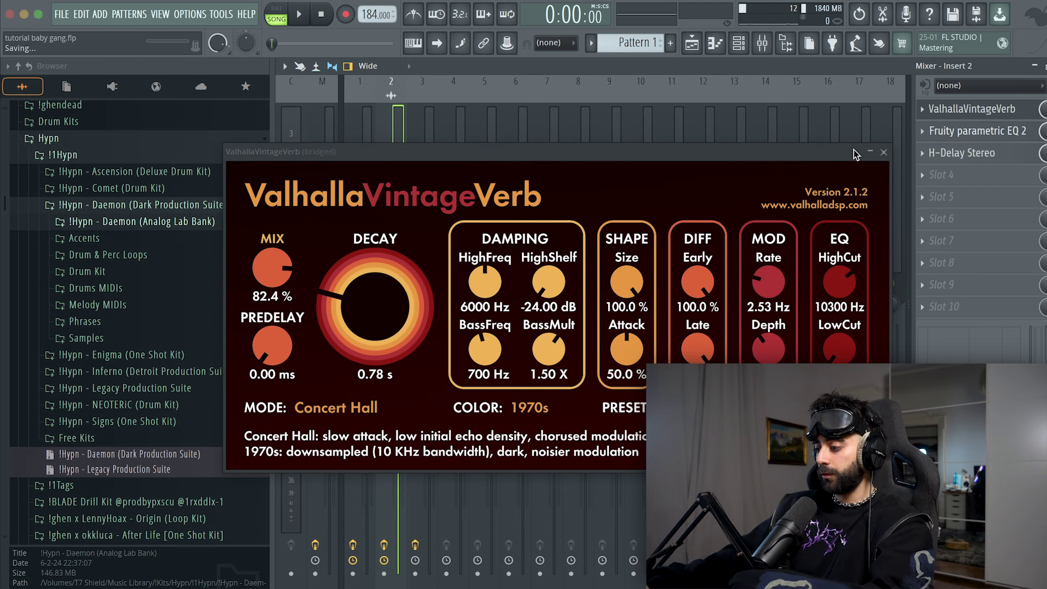
left_click(883, 152)
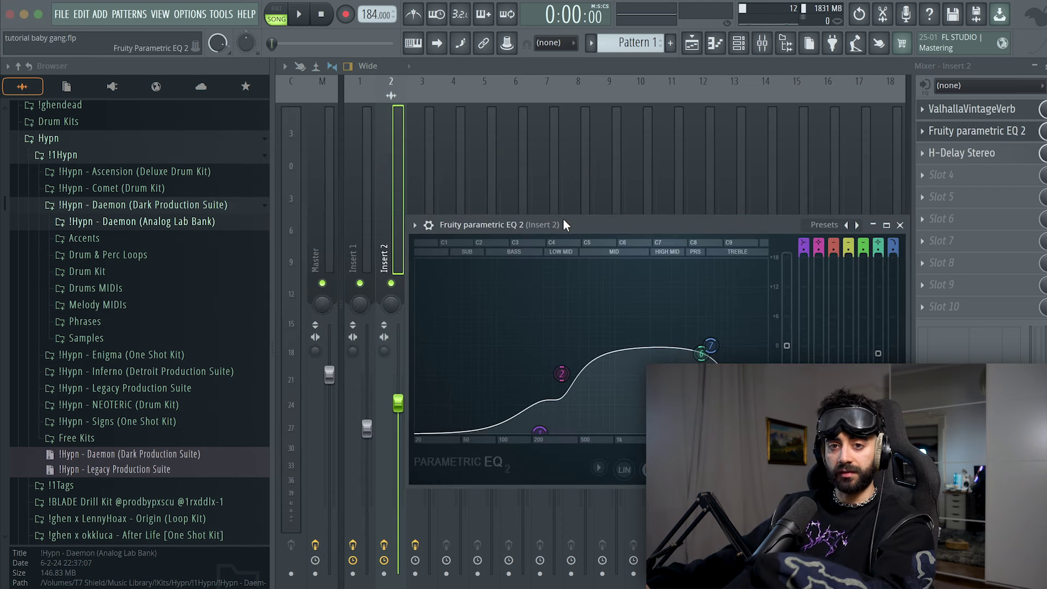
left_click(1006, 131)
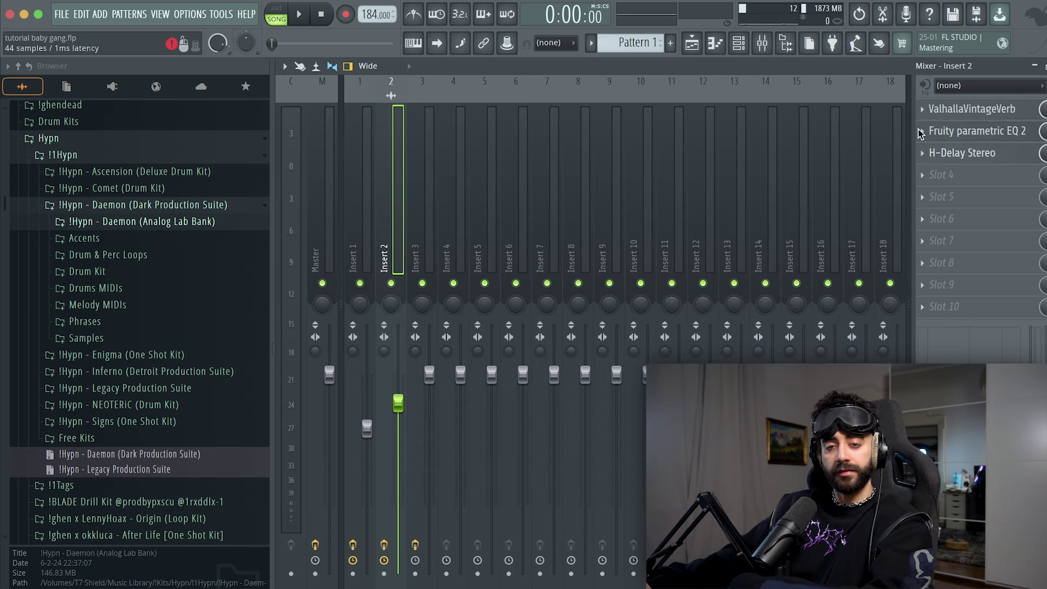
Add Pattern 2, place it on playlist Track 3 at bar 2, and open it in the Falcon piano roll.
left_click(700, 48)
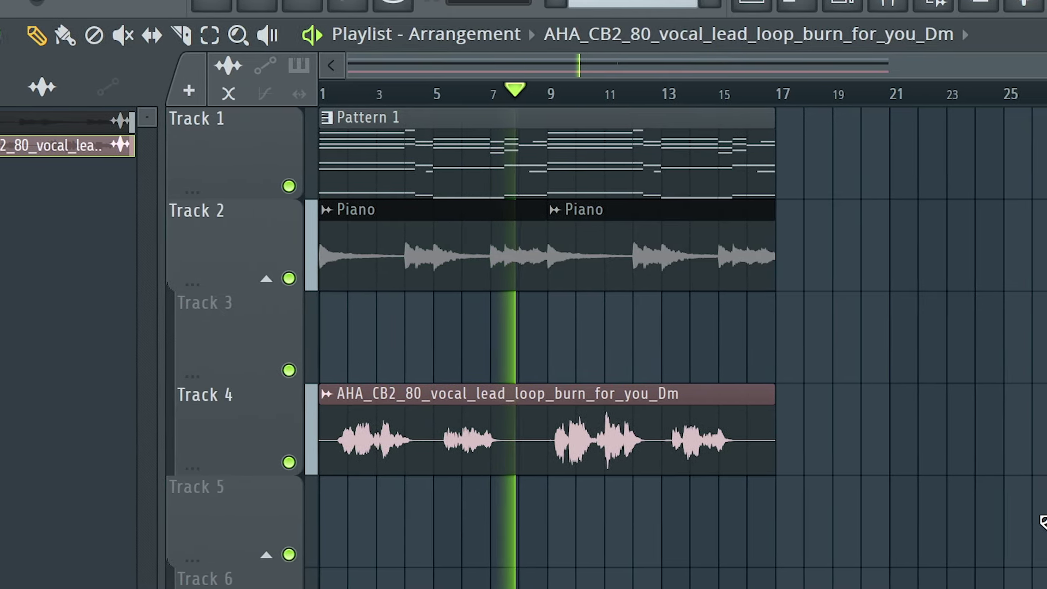
key("space")
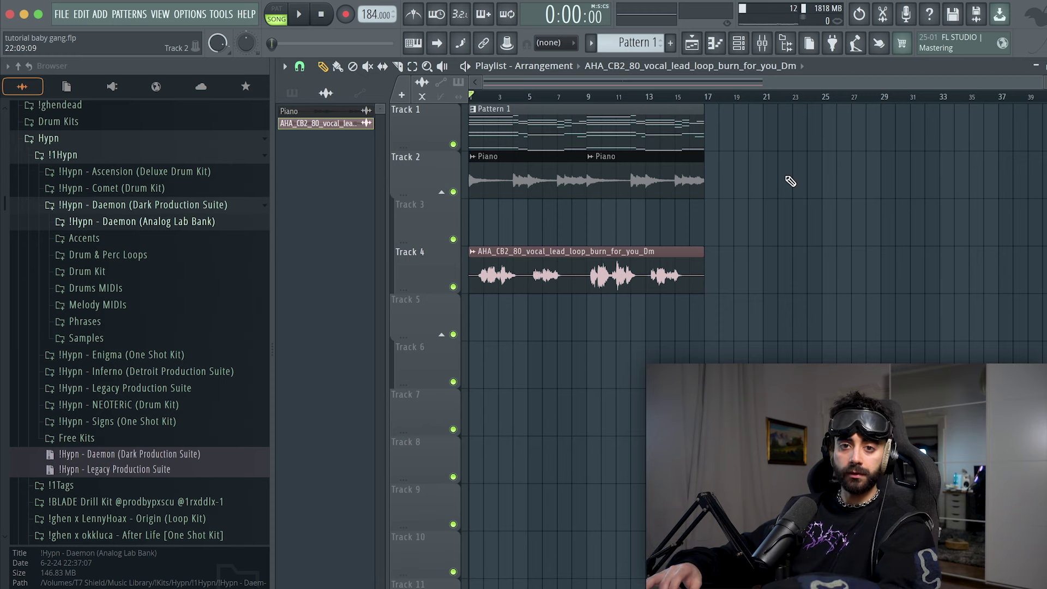
left_click(657, 44)
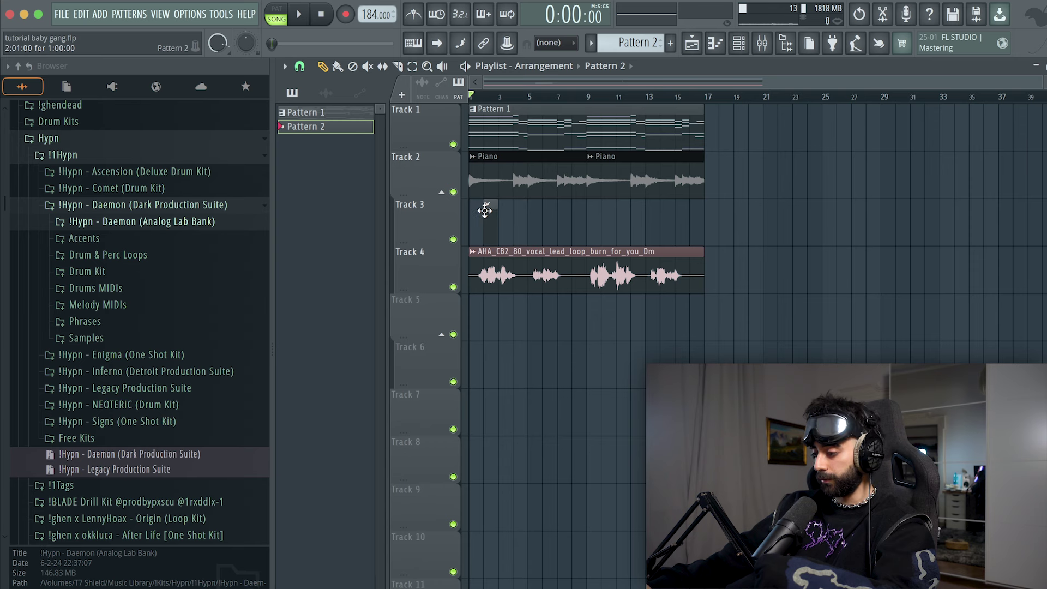
double_click(484, 211)
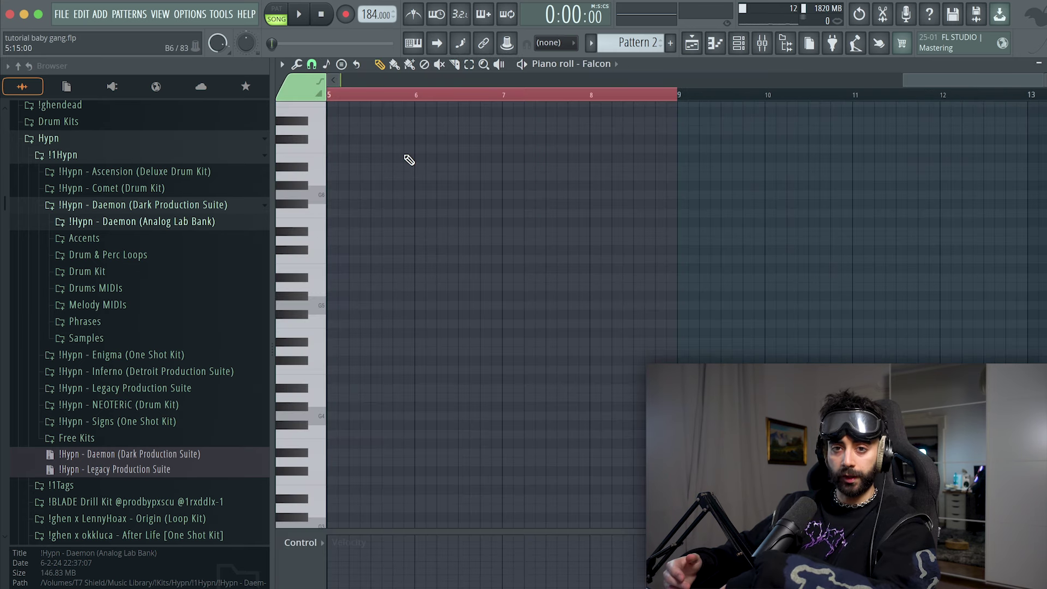
Draw a descending four-note phrase of D7, A#6, A6 and G6 at the start of bar 1, auditioning each addition.
scroll(676, 96, "up", 5)
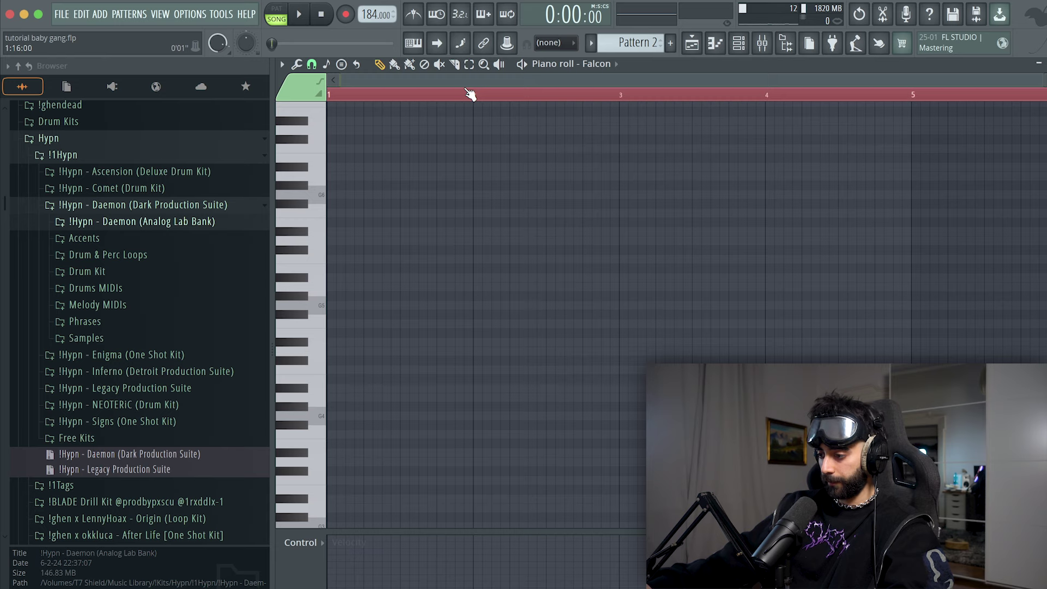
key("space")
scroll(338, 180, "up", 3)
left_click(336, 296)
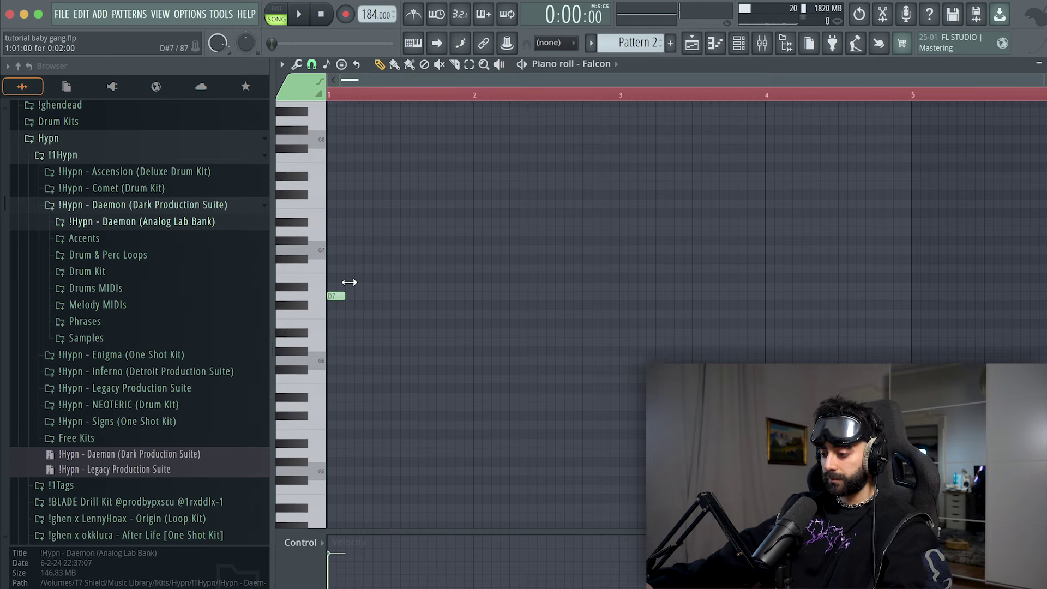
key("space")
left_click(353, 334)
key("space")
left_click(368, 342)
key("space")
key("space")
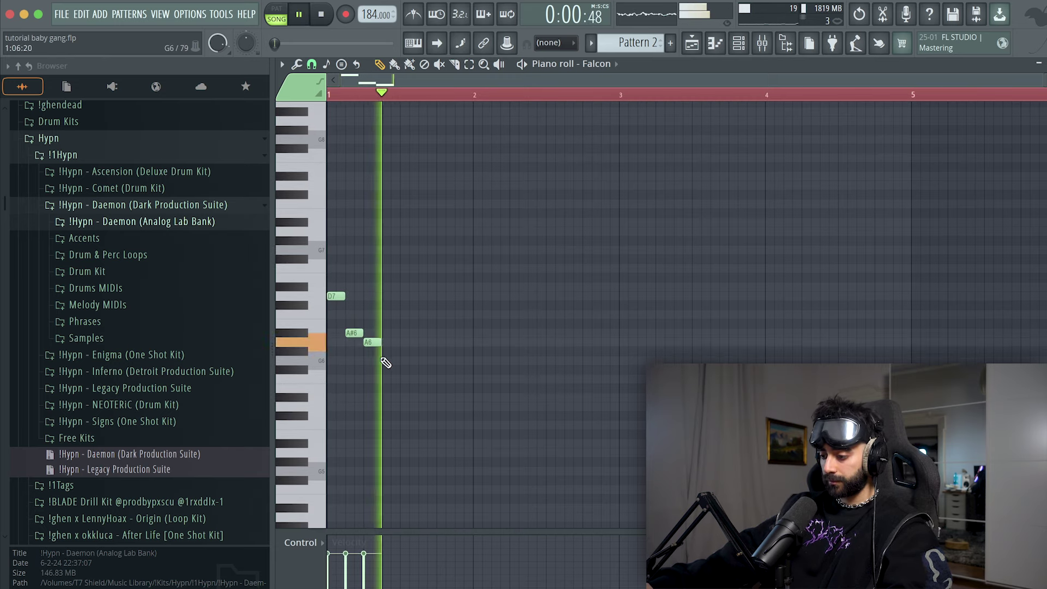
left_click(383, 360)
key("space")
key("space")
key("space")
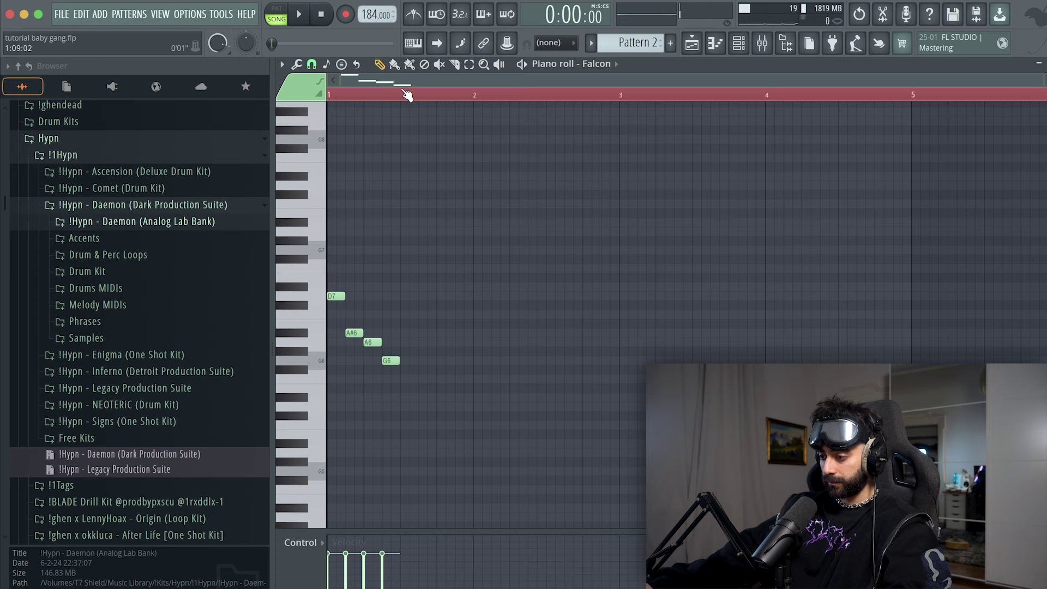
Duplicate the four-note phrase five times and paste the notes into Pattern 1.
key("super+b")
key("super+b")
key("super+b")
key("super+b")
key("super+b")
key("KP_Subtract")
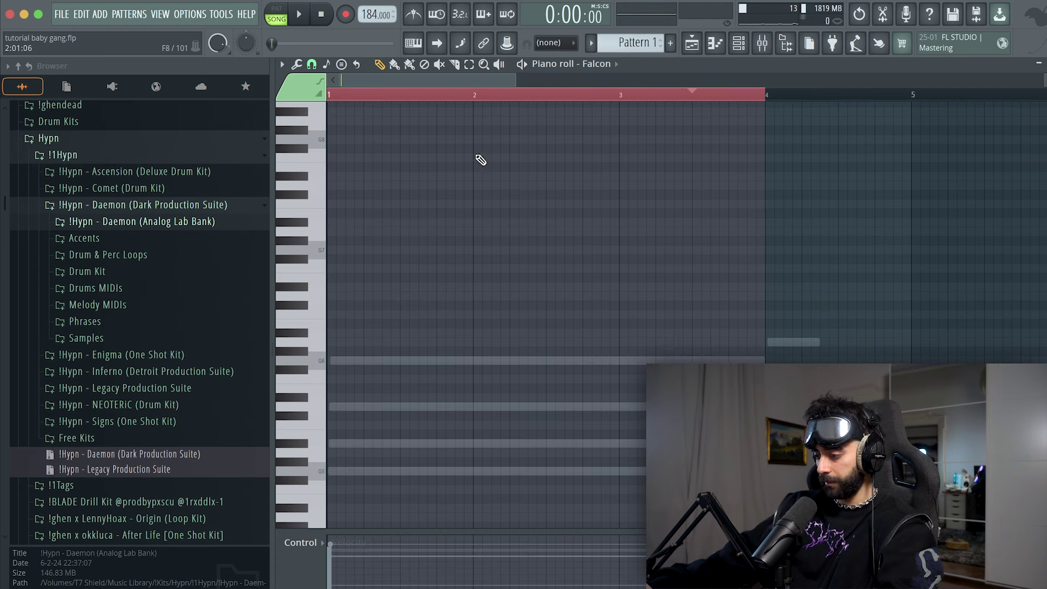
key("super+v")
Continue the melody in bar 4 with the notes A6, F6, D6, A5, C6, A5, F5 and D5.
left_click_drag(694, 299, 276, 293)
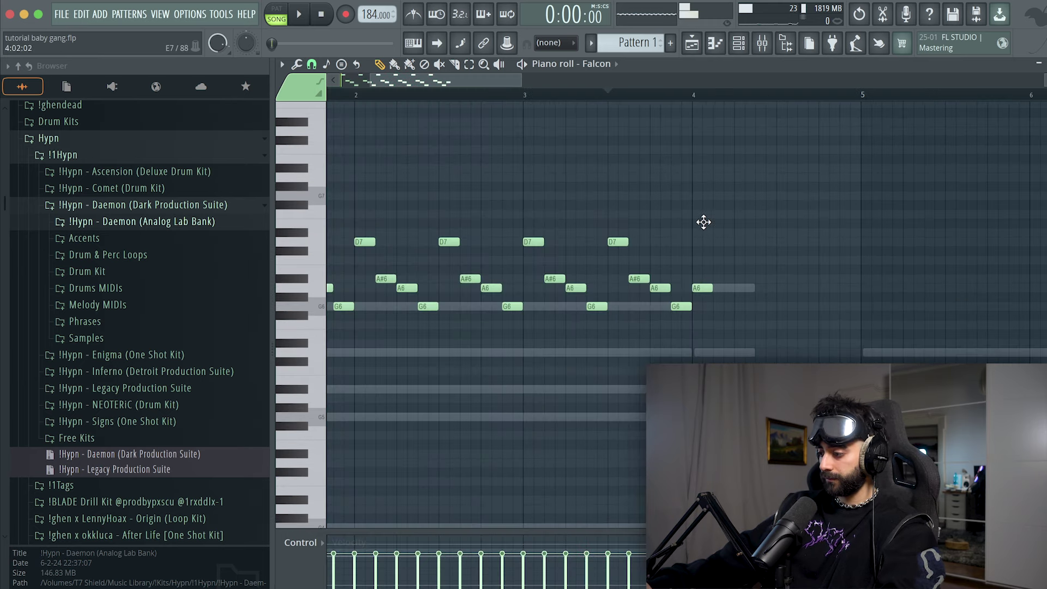
scroll(725, 100, "up", 2)
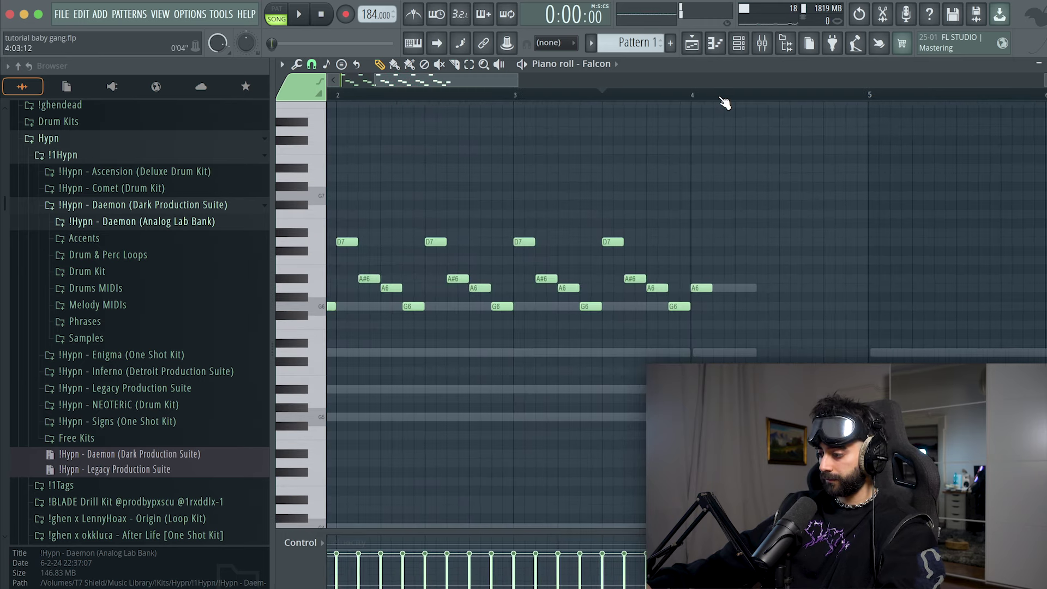
left_click(741, 353)
key("space")
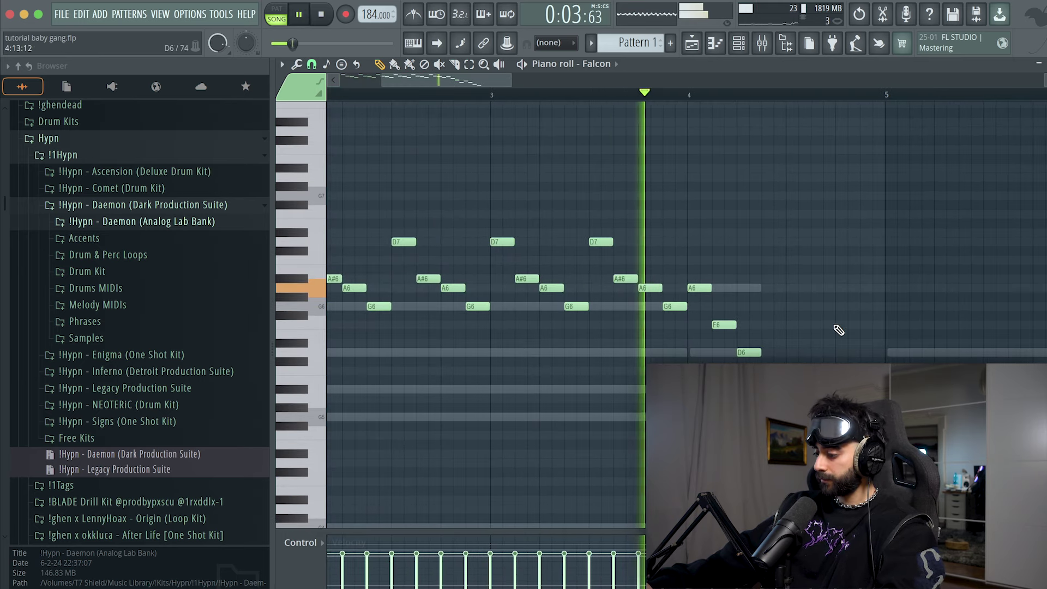
key("space")
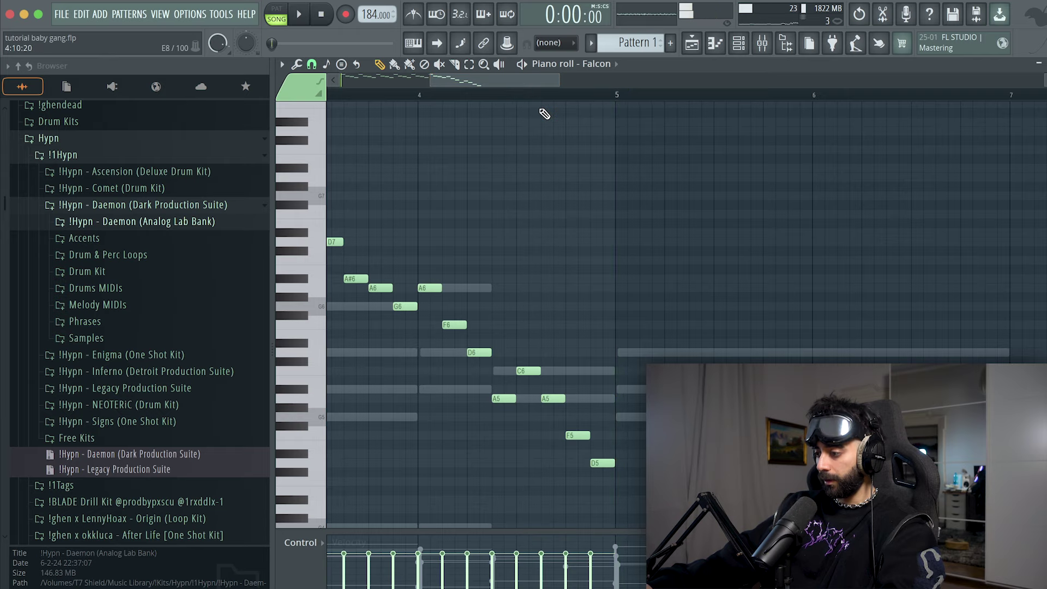
Extend the melody with the repeated D7 phrase, followed by a one-bar run of C7, G6, F6, C6, D6, A#5, G5 and F5.
left_click_drag(917, 200, 328, 367)
scroll(661, 93, "down", 6)
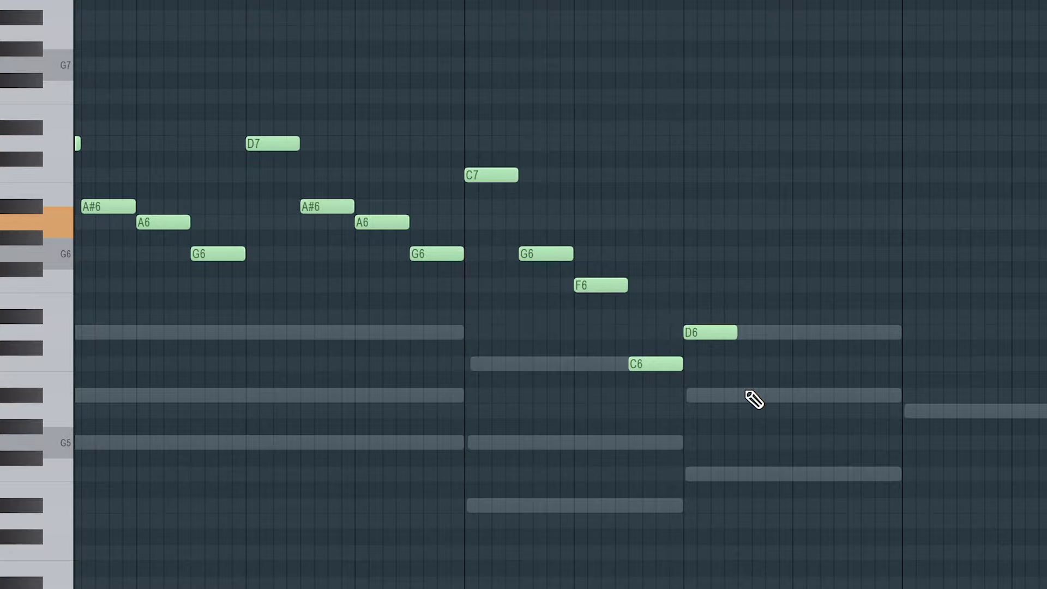
left_click(761, 395)
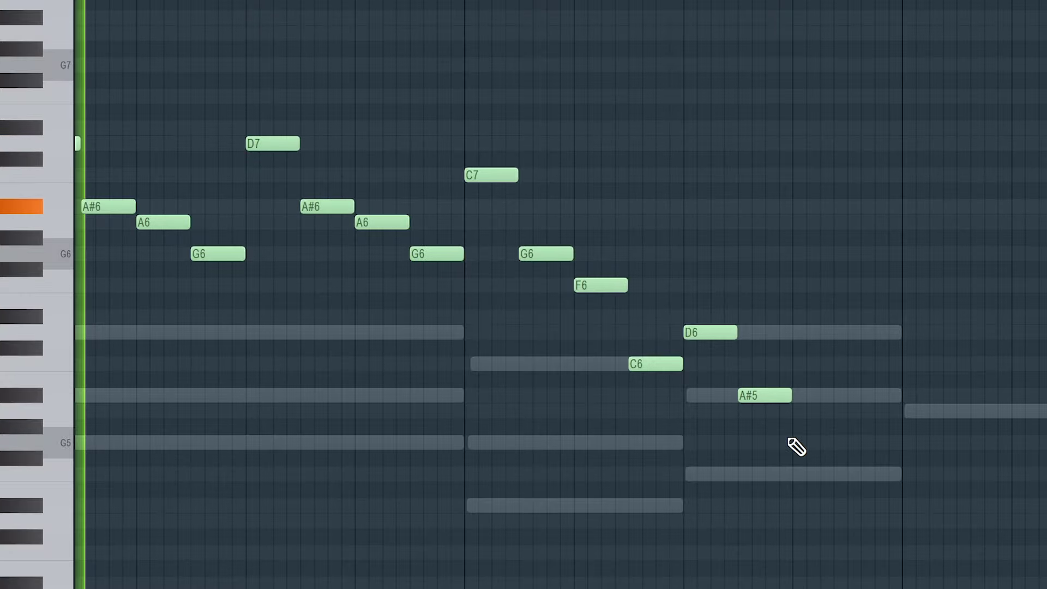
left_click(813, 442)
left_click(850, 474)
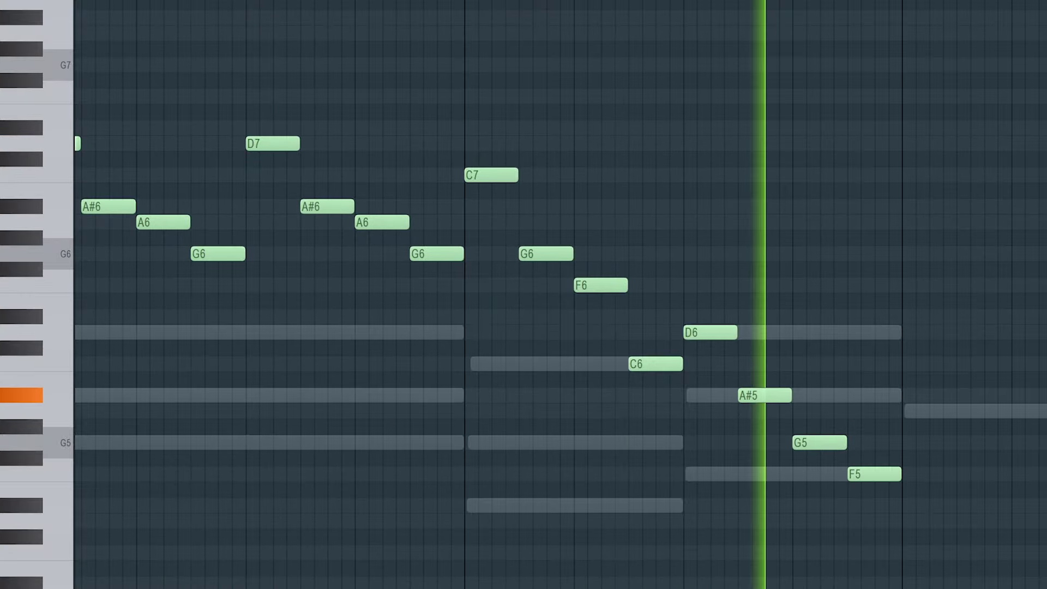
key("space")
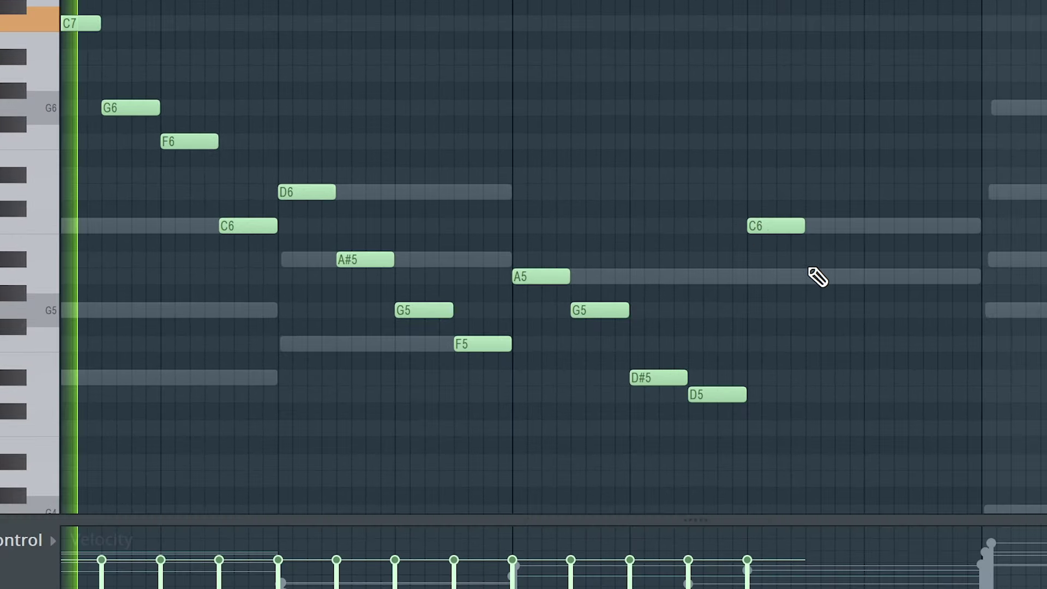
Complete the melody's last bar with A5, F5 and D5, and rework its third and fourth notes, making the fourth C5.
left_click(812, 277)
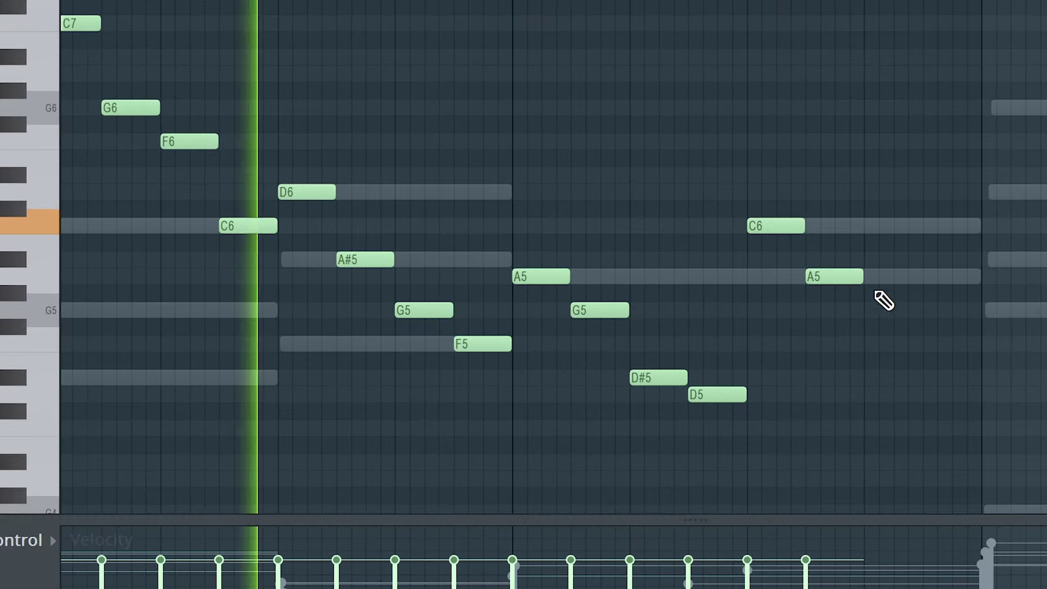
right_click(643, 382)
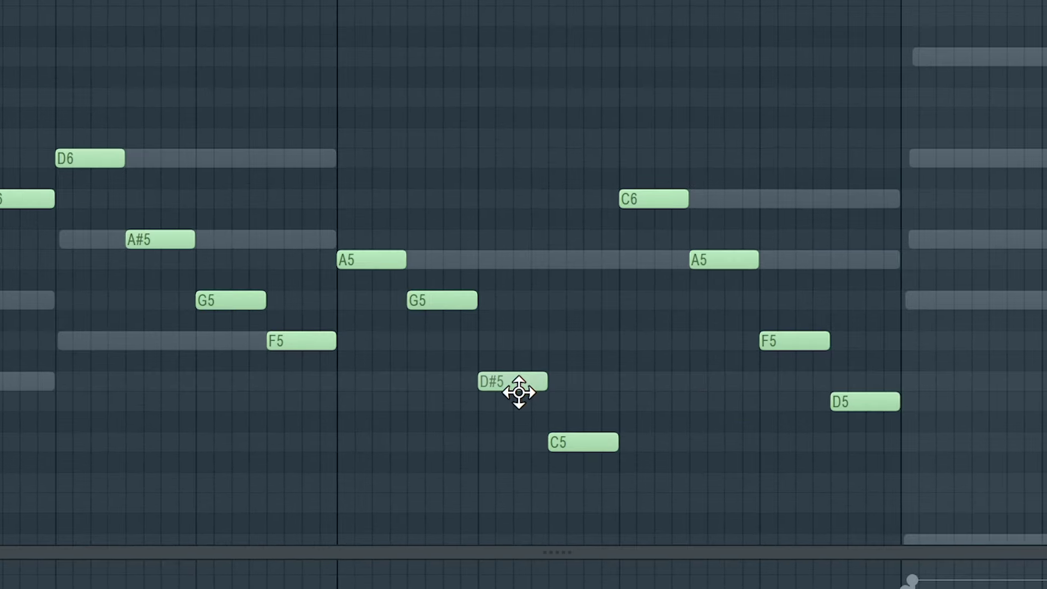
left_click_drag(518, 384, 466, 405)
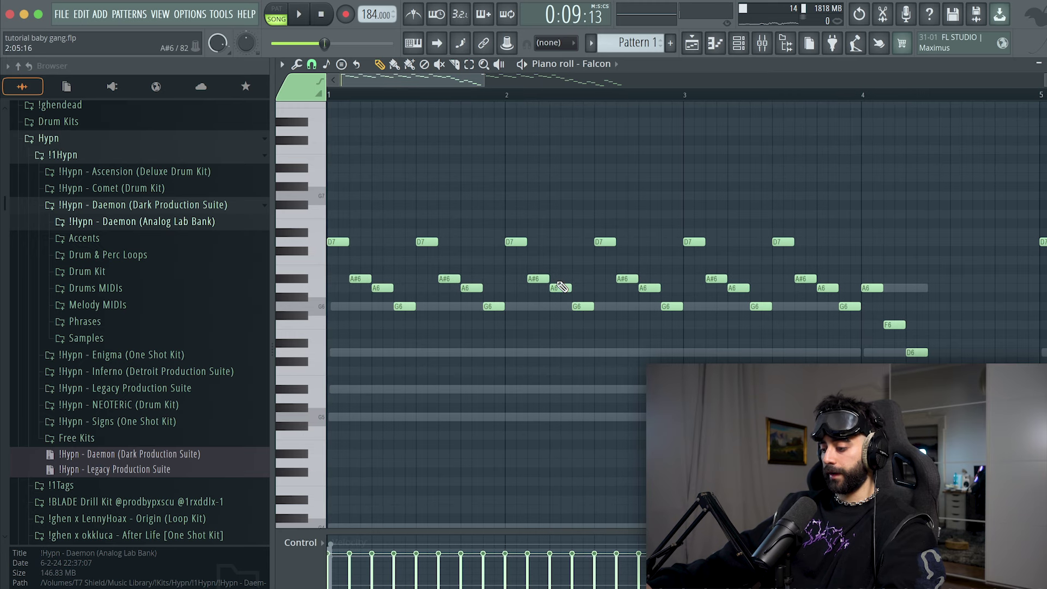
Randomize the melody notes' velocities with the piano roll randomizer using bipolar levels.
key("alt+r")
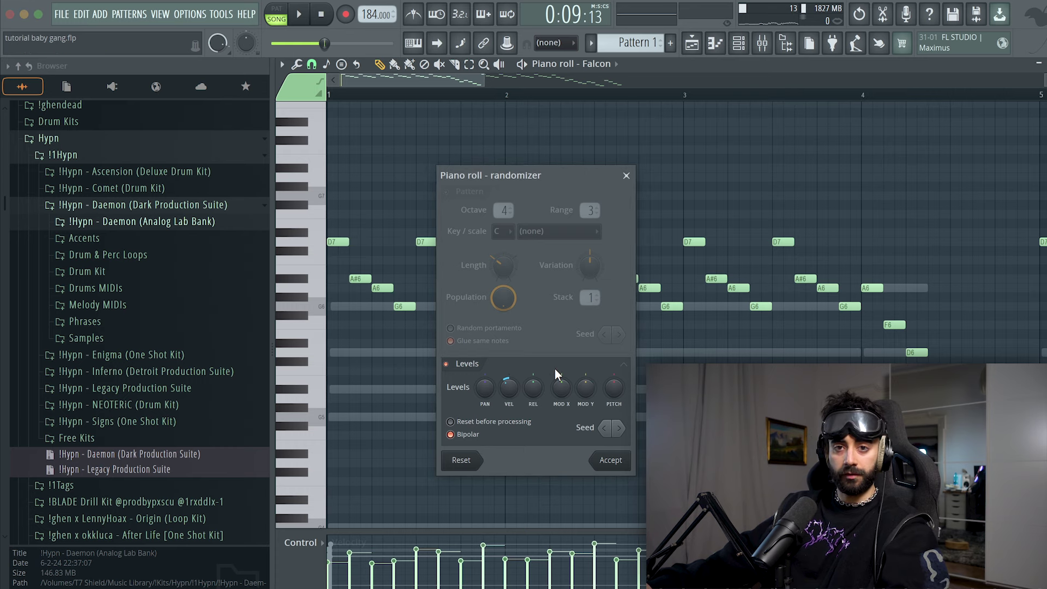
left_click(611, 461)
key("alt+a")
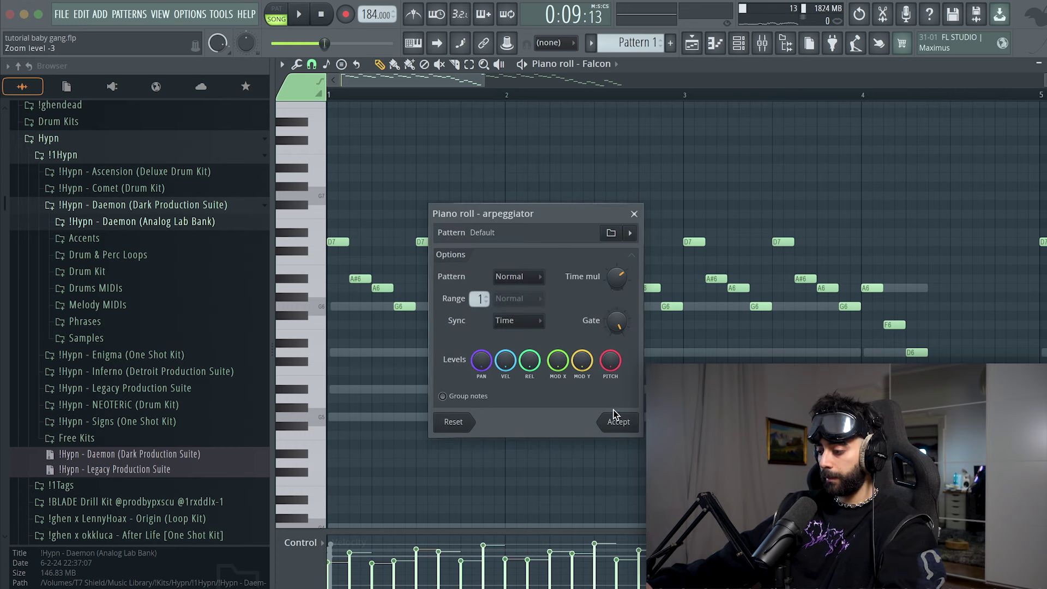
left_click(634, 213)
Reduce the melody notes' velocities with level scaling, setting Multiply to 63% during playback.
key("alt+x")
key("space")
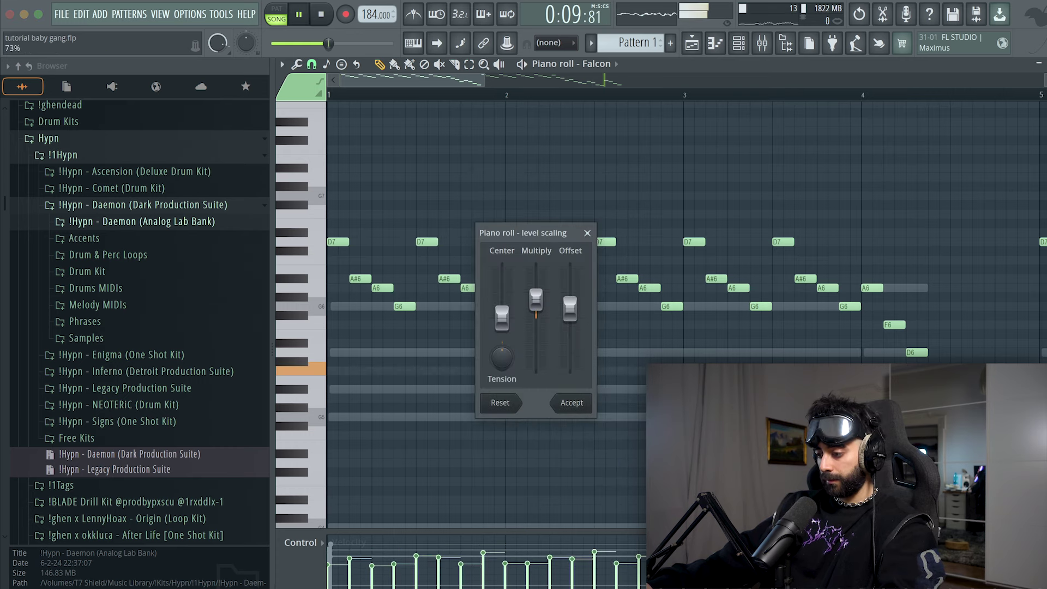
left_click_drag(536, 296, 536, 301)
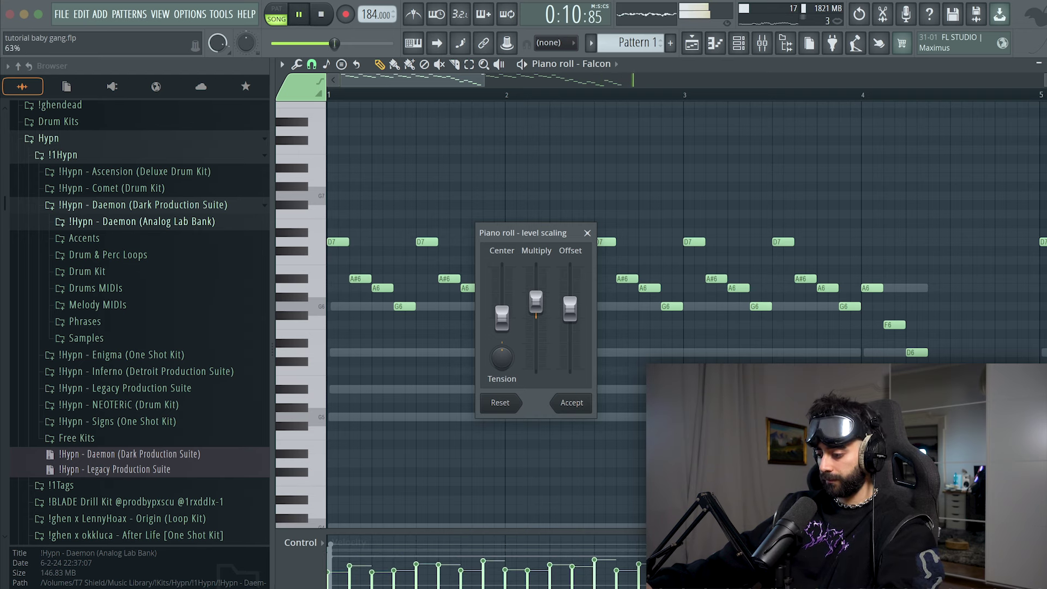
Lengthen all Falcon melody notes together so consecutive notes slightly overlap, and play the melody back.
scroll(434, 100, "down", 3)
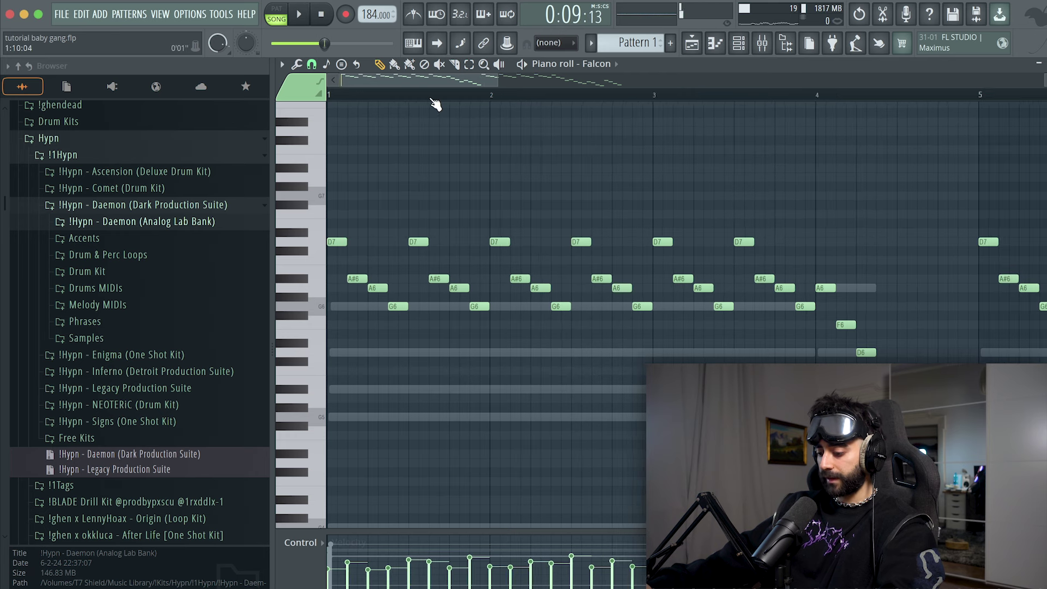
key("super+a")
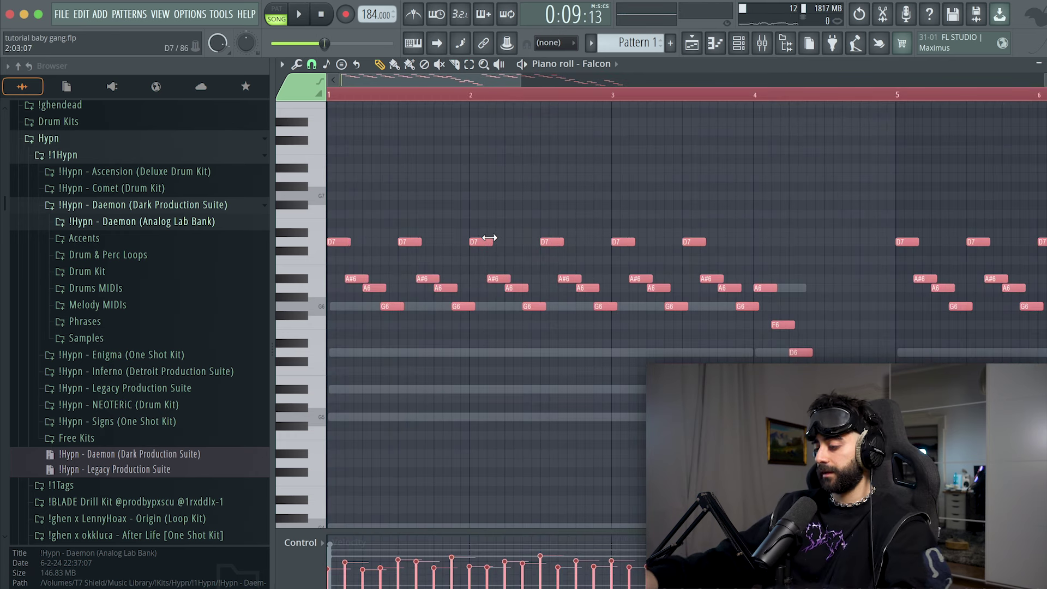
scroll(364, 91, "up", 3)
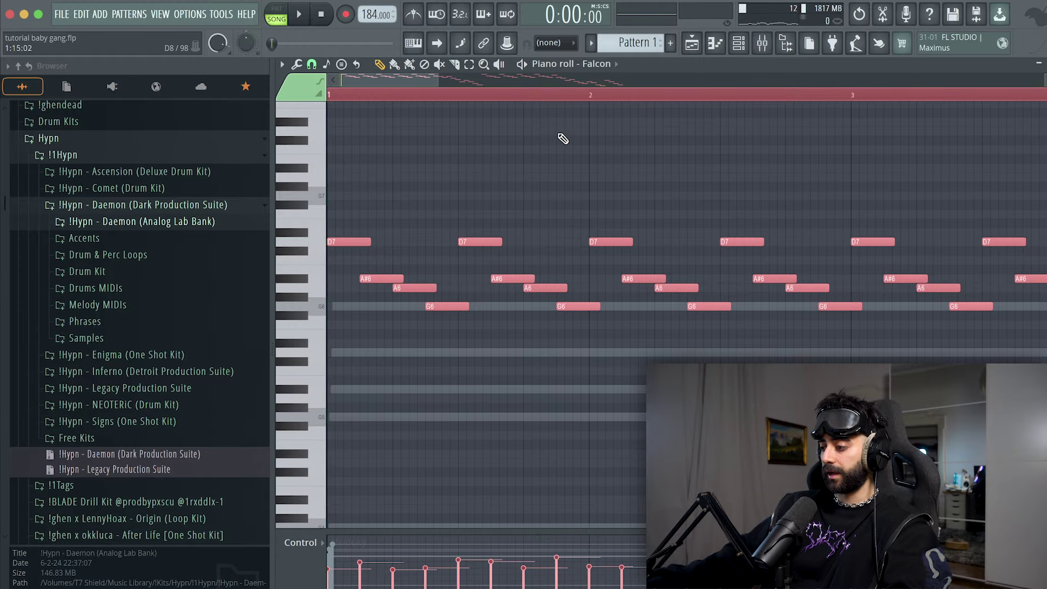
key("space")
left_click(639, 146, "super")
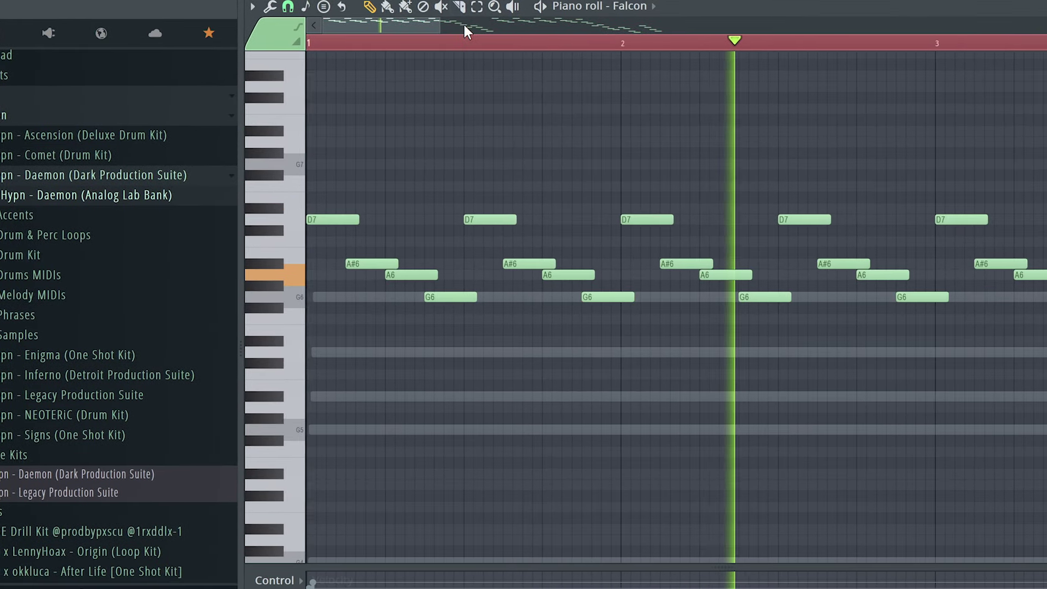
scroll(464, 27, "down", 8)
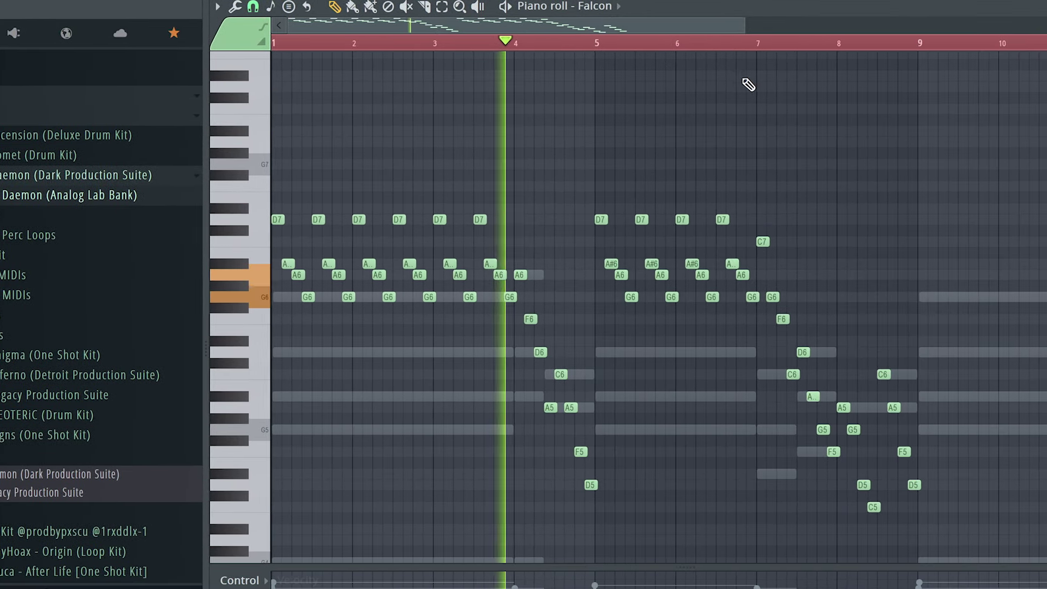
scroll(659, 307, "down", 1)
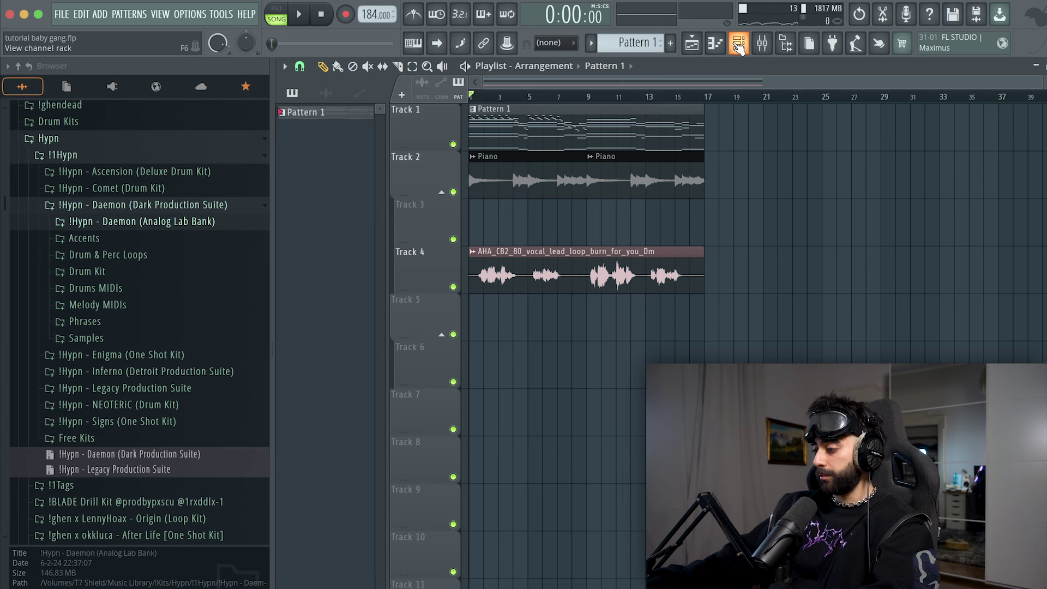
Examine the Hypn - Guerrilla (Bass) sampler settings and the folders of the !Hypn - Daemon (Dark Production Suite) kit.
left_click(739, 46)
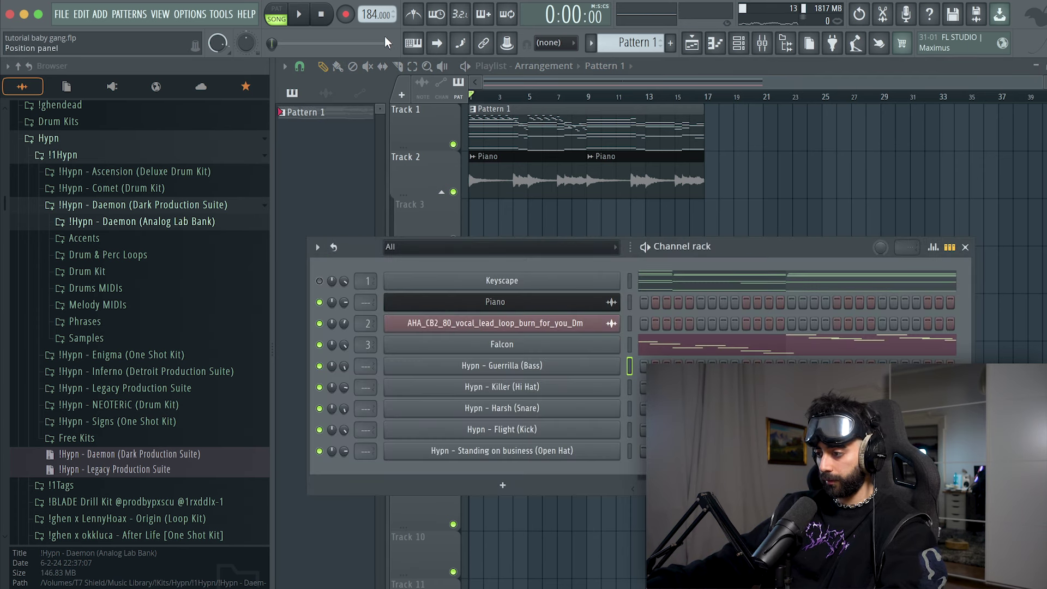
left_click(559, 368)
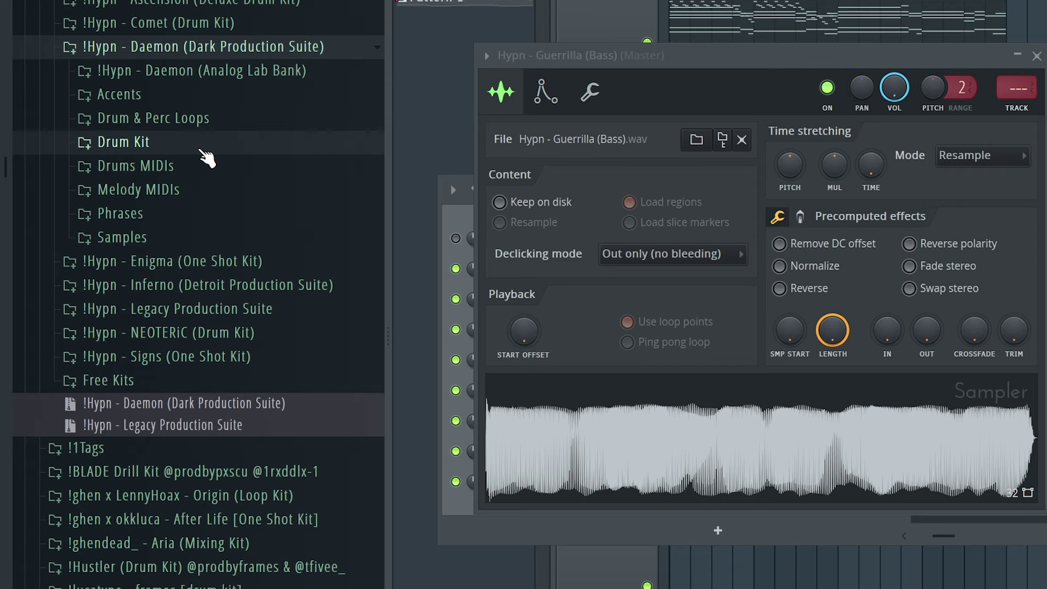
left_click(372, 285)
left_click(177, 1)
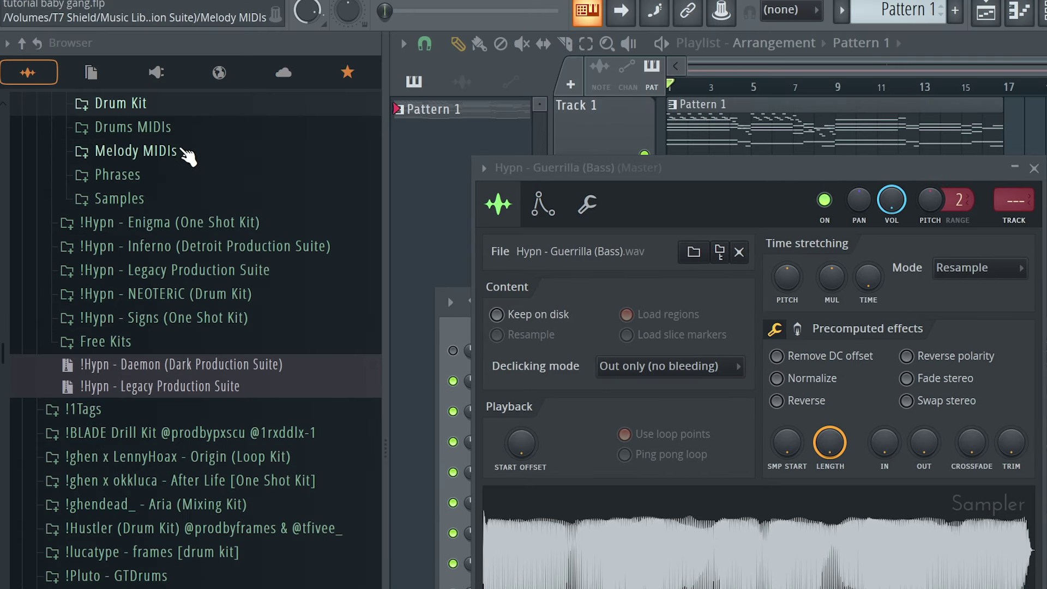
scroll(183, 37, "up", 1)
left_click(184, 58)
left_click(183, 58)
scroll(186, 58, "up", 1)
scroll(190, 125, "up", 4)
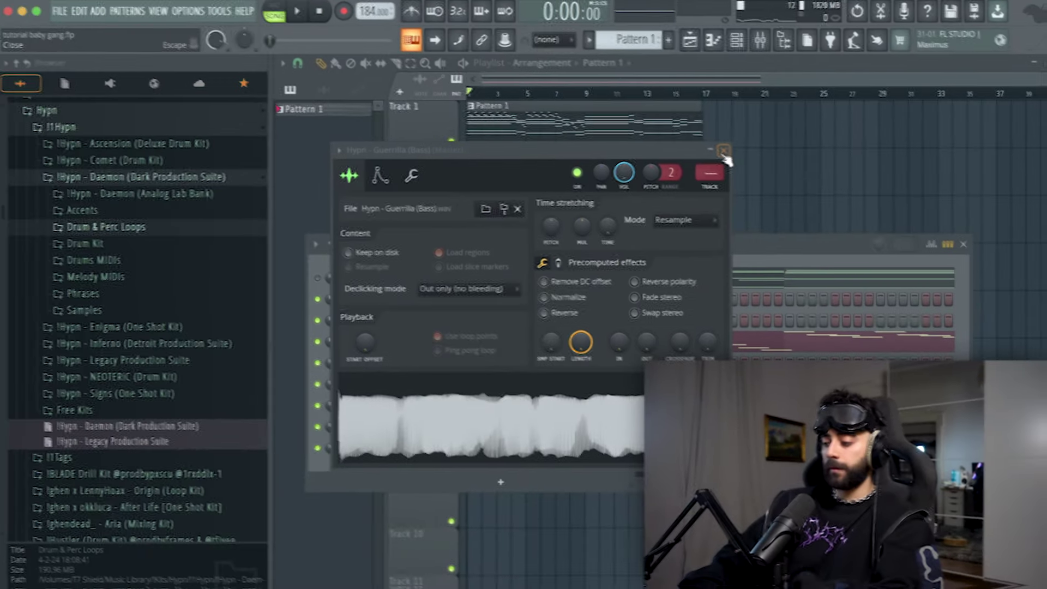
left_click(730, 159)
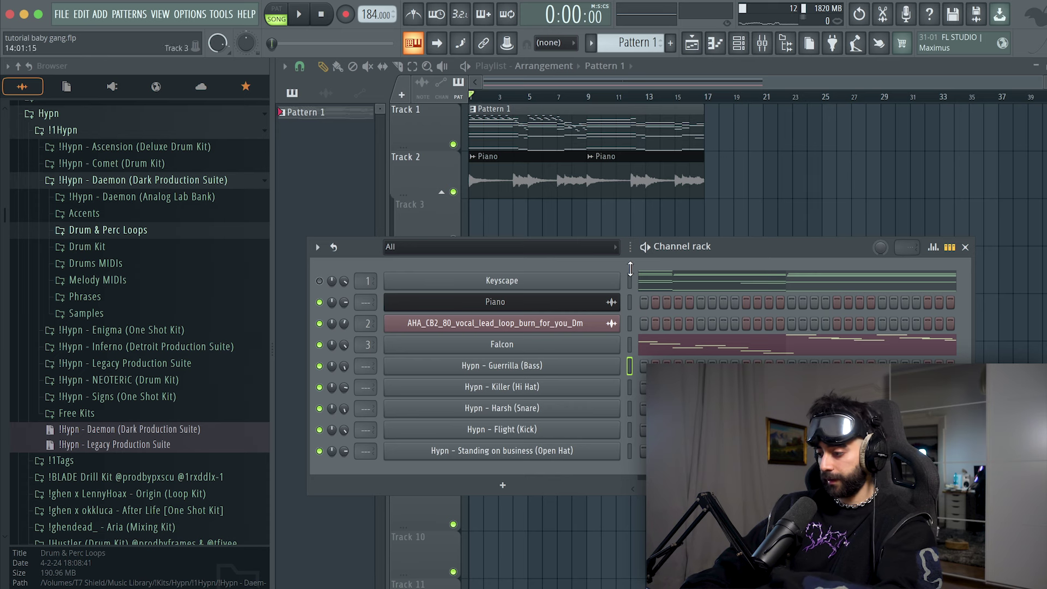
Copy the lowest Keyscape notes into Pattern 2 on Hypn - Guerrilla (Bass) and transpose them up two octaves.
double_click(520, 137)
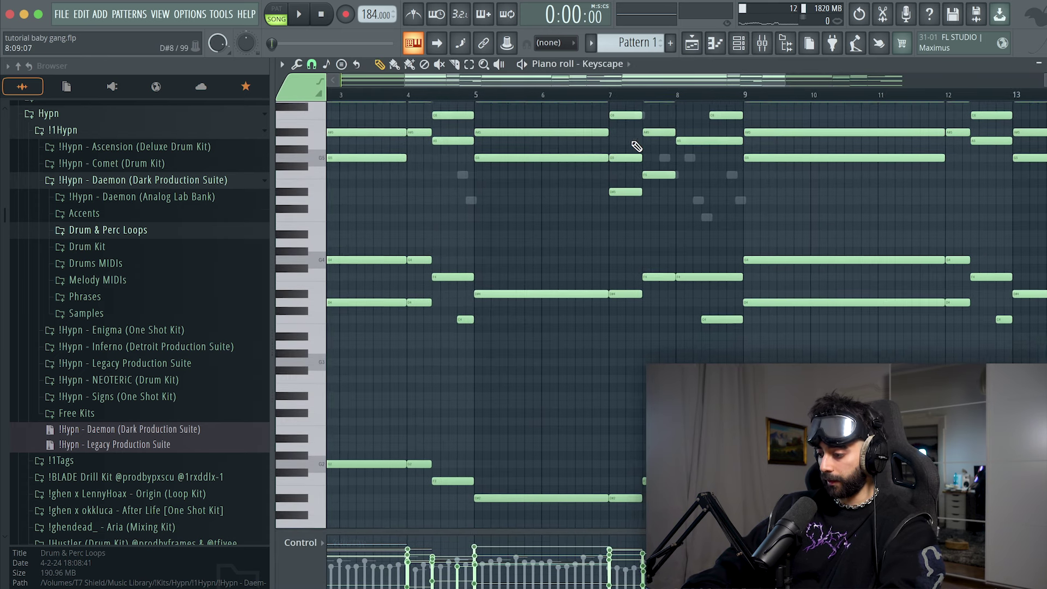
left_click_drag(323, 510, 322, 463)
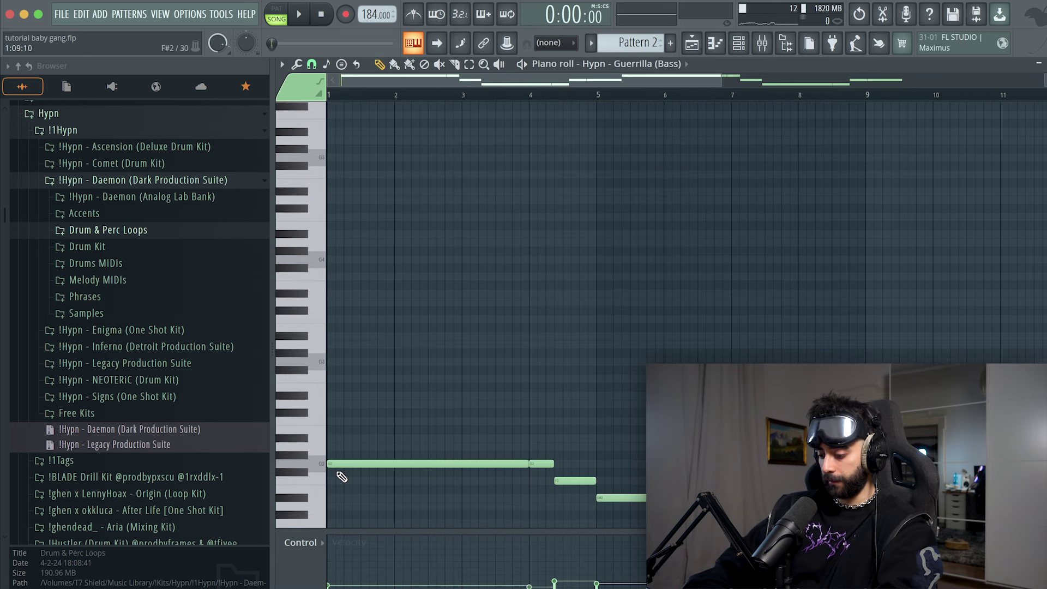
key("super+a")
key("super+Up")
key("super+Up")
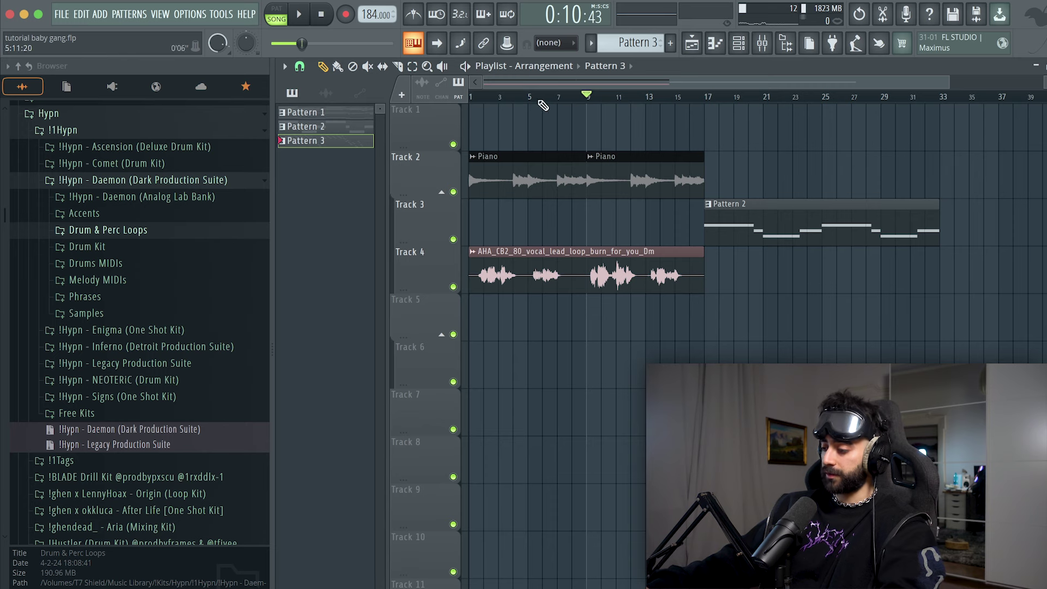
Place Pattern 3 on Track 1 at bar 9 and repeat the Pattern 3 and Piano clips up to bar 33.
left_click(581, 134)
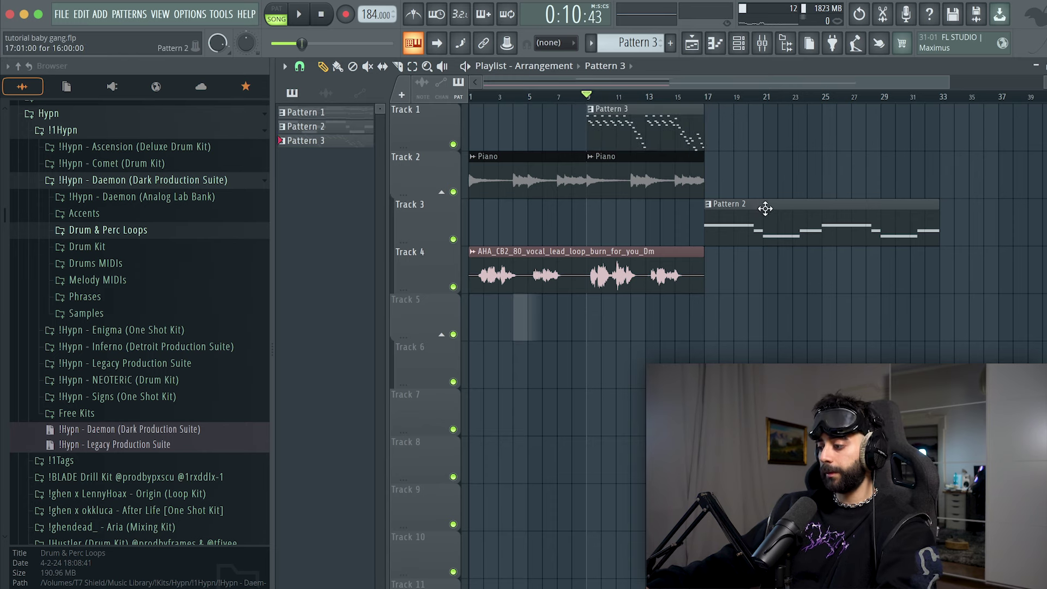
left_click_drag(682, 137, 652, 204)
key("ctrl+b")
left_click(765, 163)
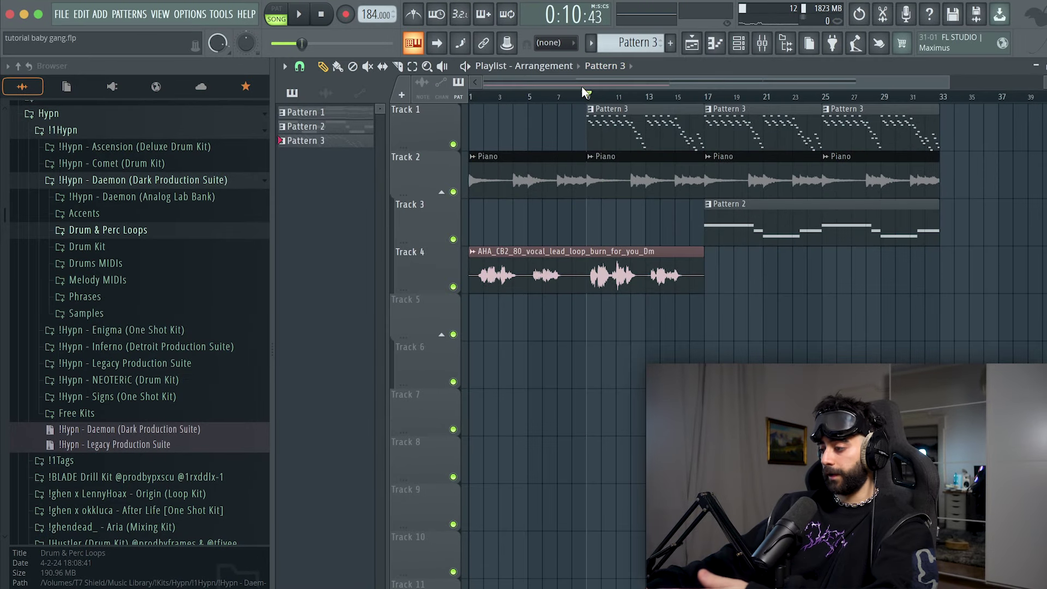
Create Pattern 4, place it on Track 5 at bar 17, and open the Hypn - Harsh (Snare) piano roll.
key("F4")
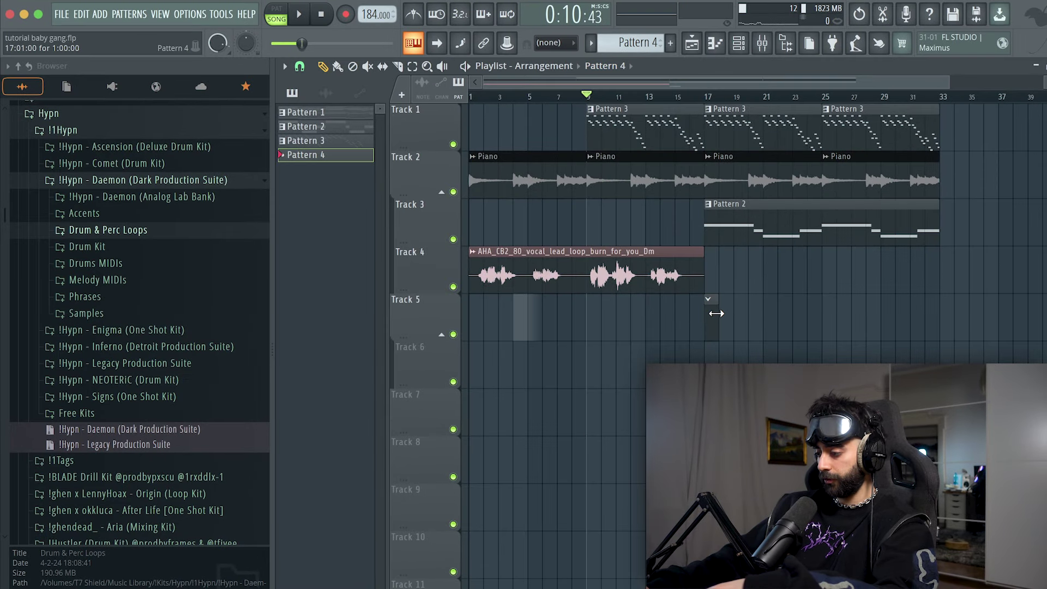
key("F6")
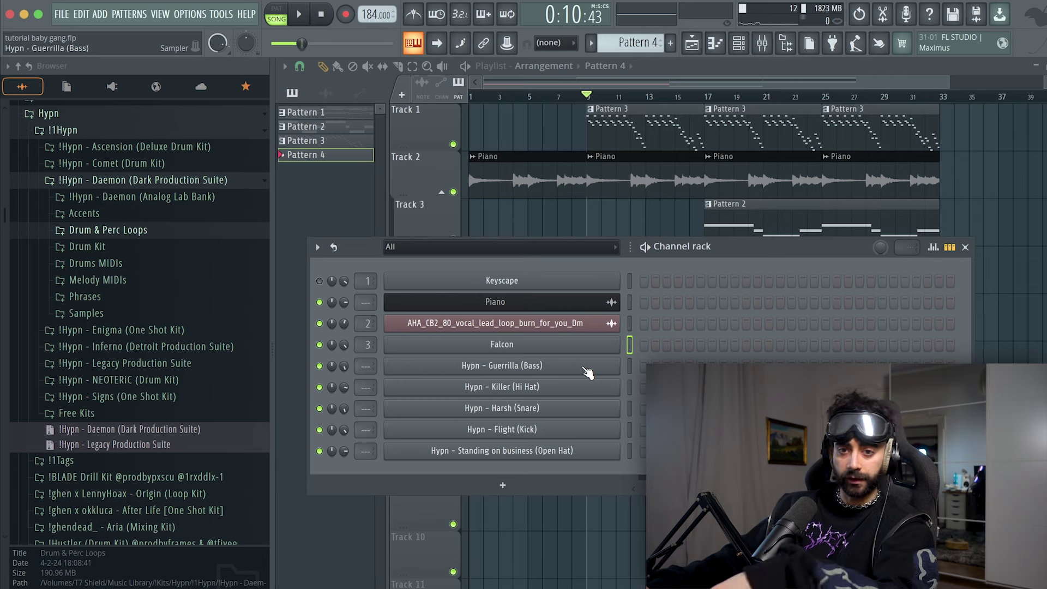
left_click(629, 386)
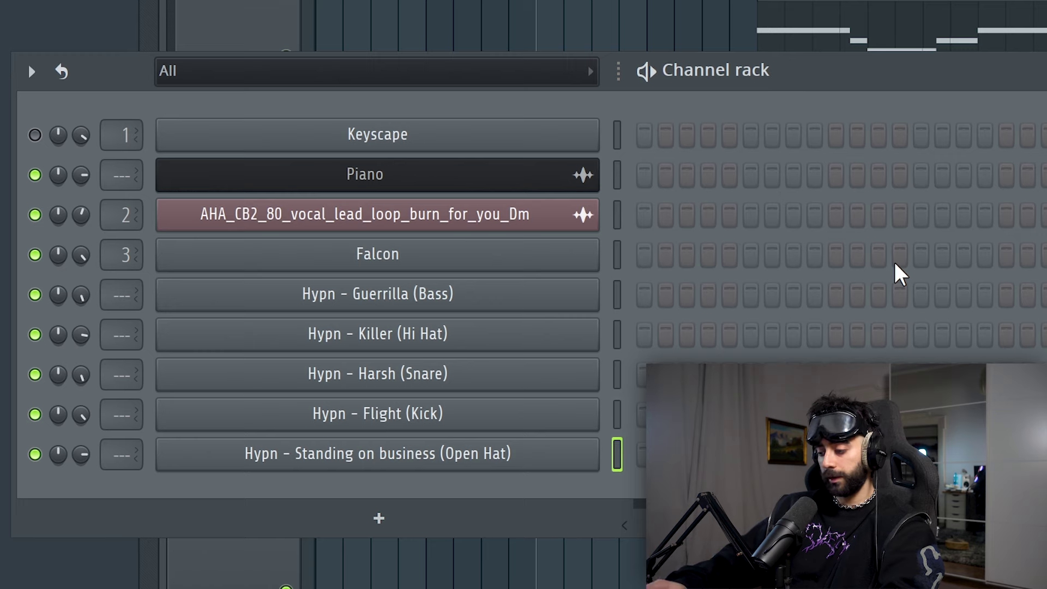
right_click(591, 366)
left_click(637, 407)
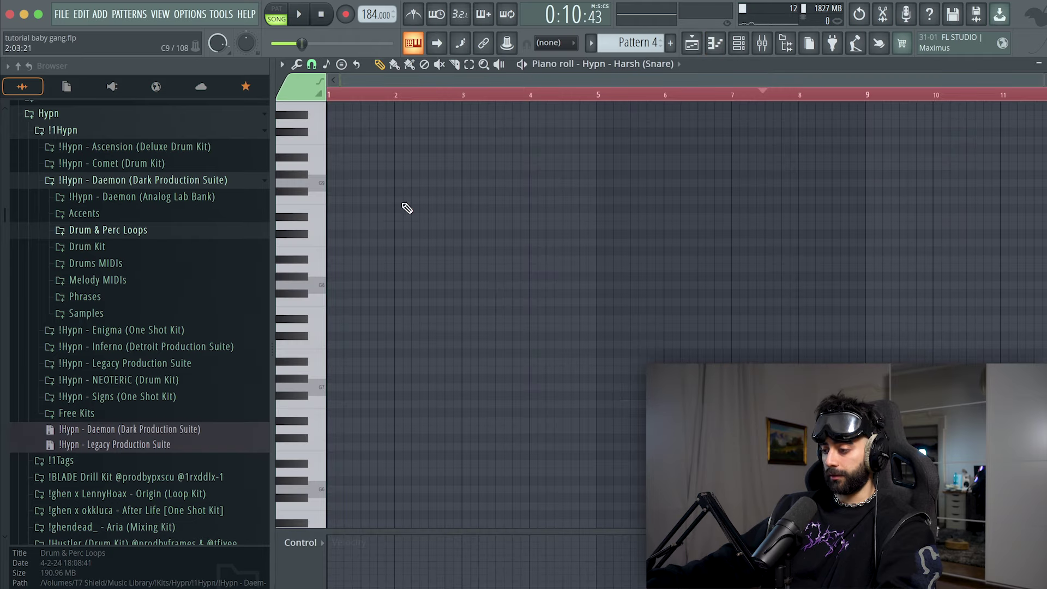
Place C5 snares on beat 3 of bars 1 to 4, plus two quieter D#5 snares around the start of bar 4.
left_click(433, 344)
key("space")
left_click(641, 344)
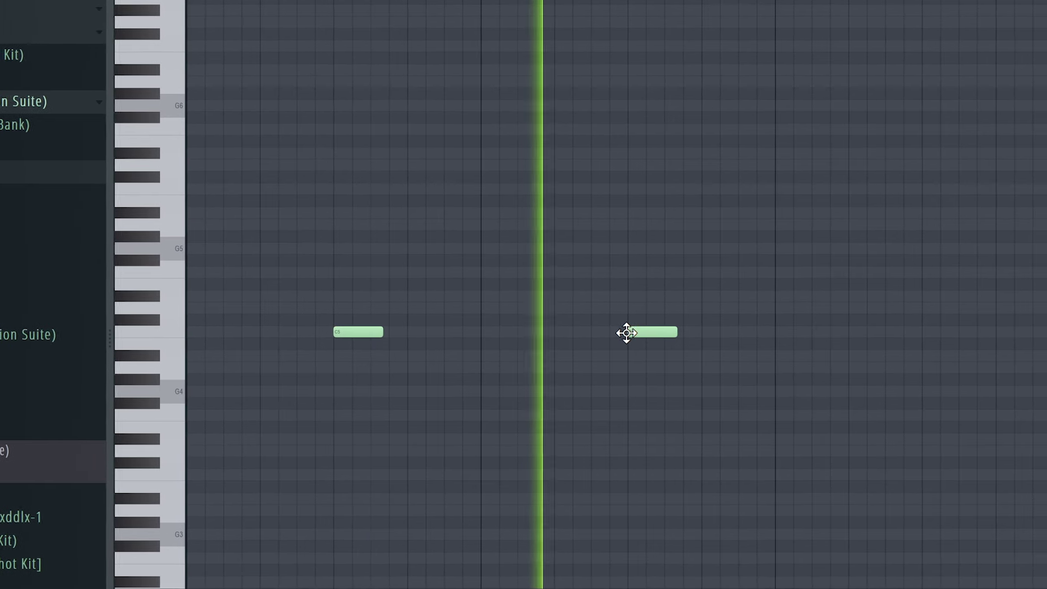
left_click(923, 333)
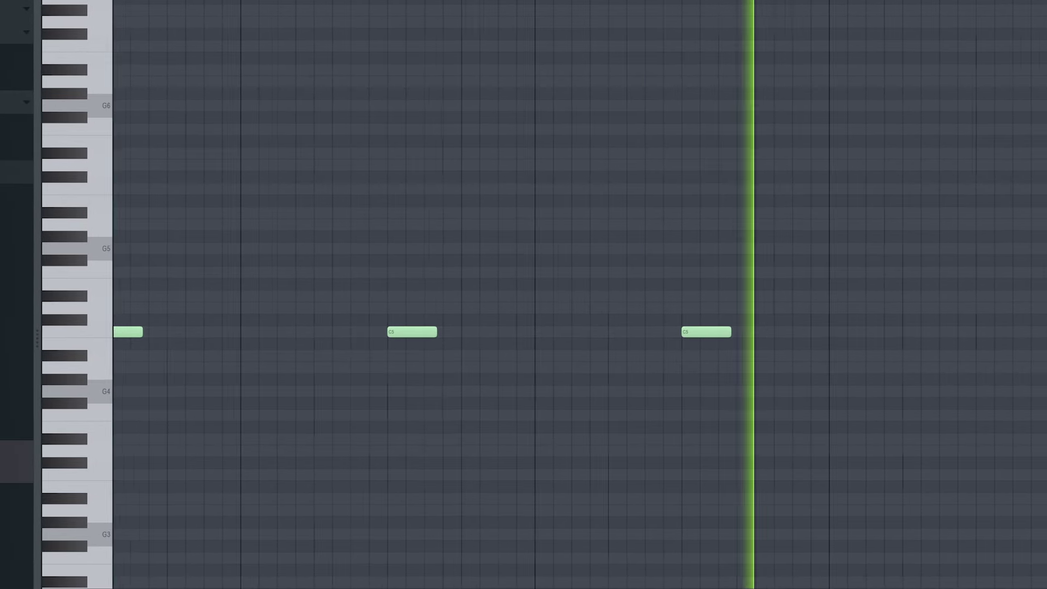
left_click(840, 332)
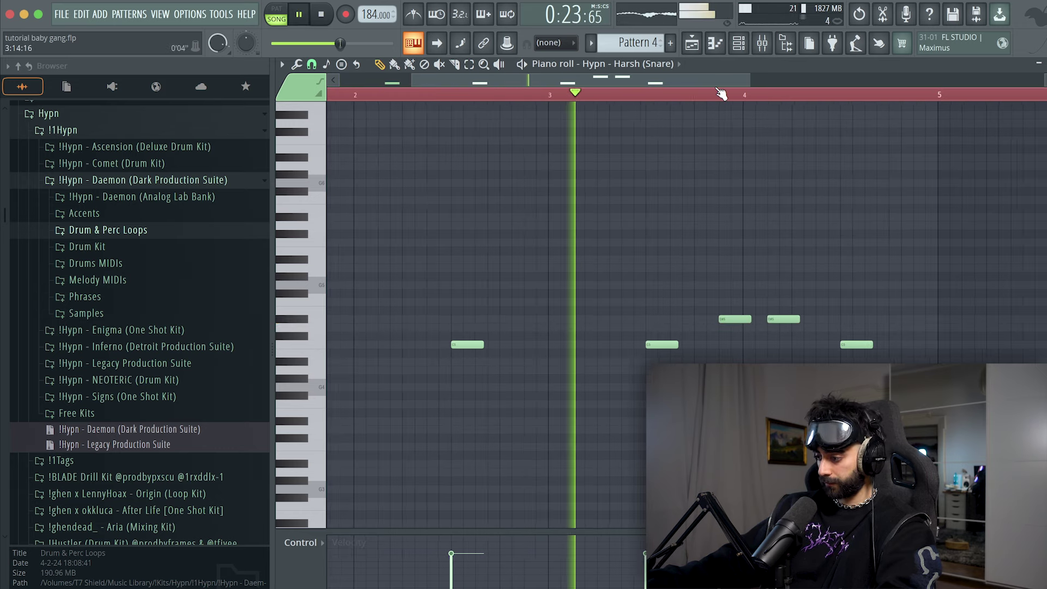
scroll(721, 94, "down", 2)
scroll(718, 79, "right", 1)
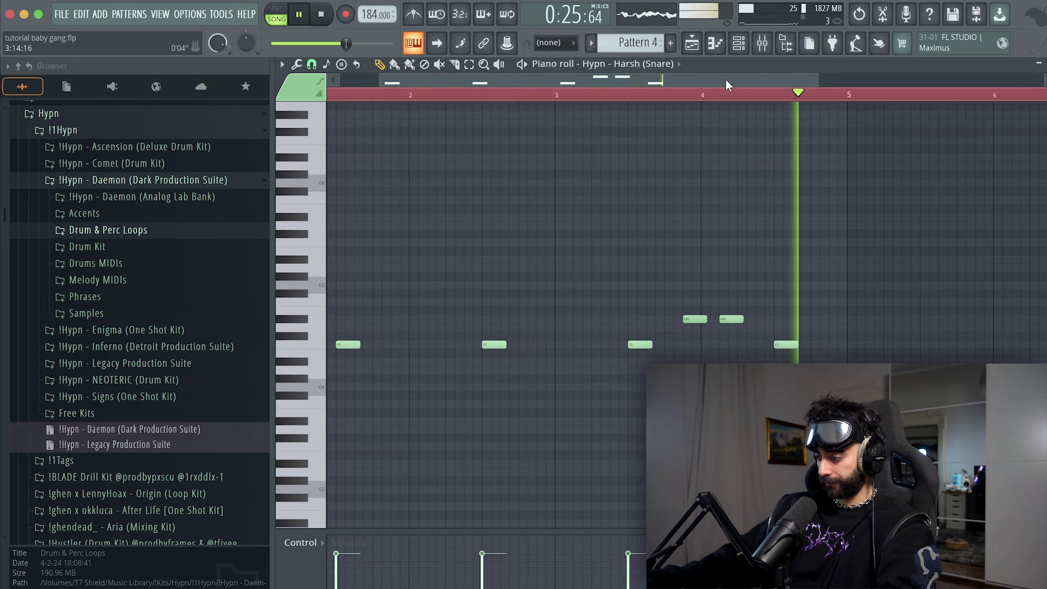
scroll(729, 99, "down", 2)
key("space")
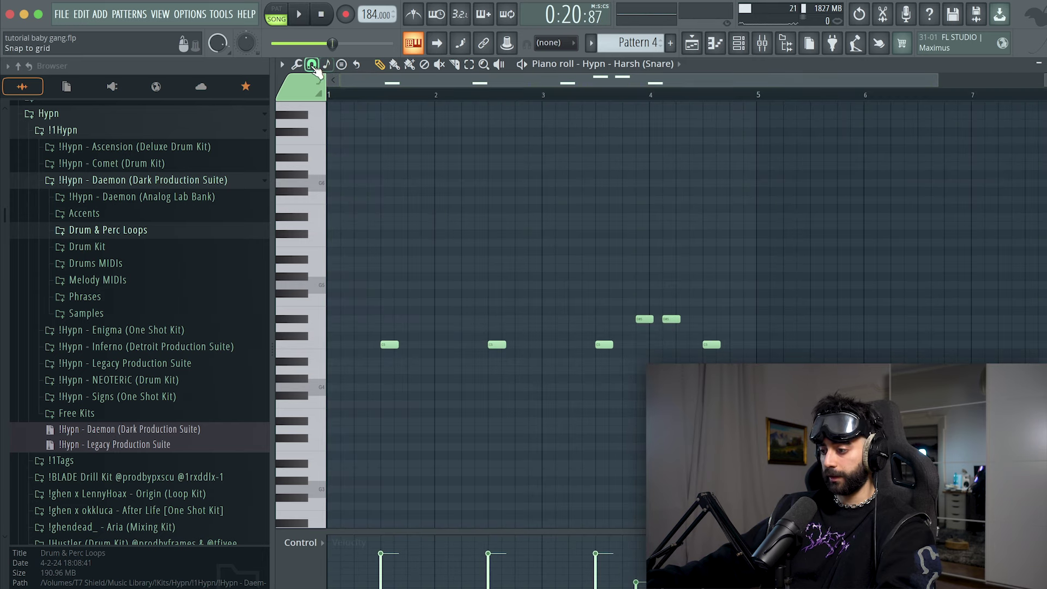
Fill Hypn - Killer (Hi Hat) with hits every half beat and scale down the velocity of every other hit.
left_click(600, 63)
left_click(665, 194)
scroll(626, 87, "up", 1)
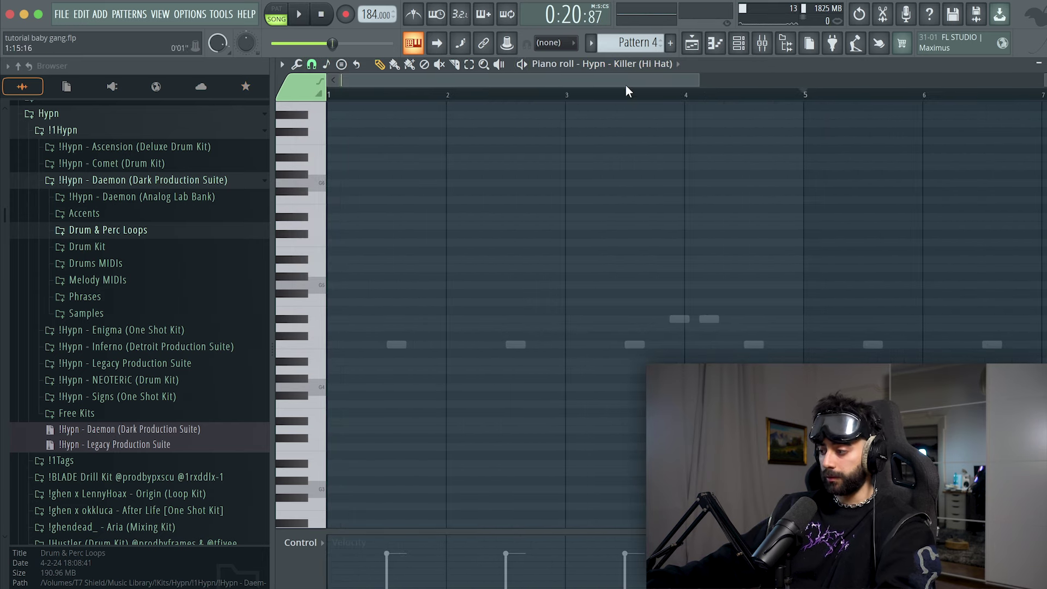
left_click(743, 48)
right_click(537, 388)
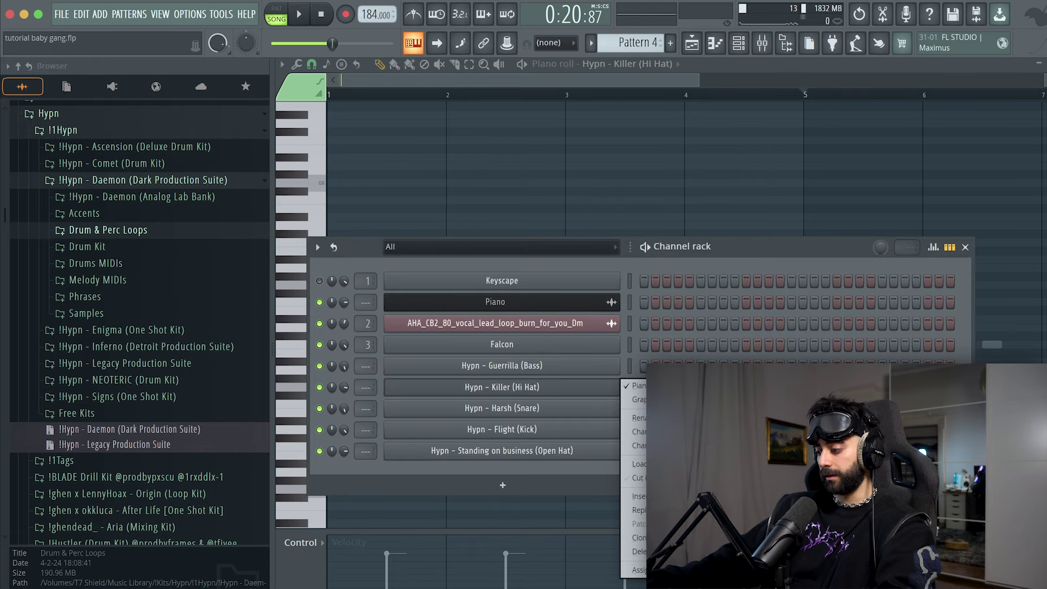
left_click(633, 385)
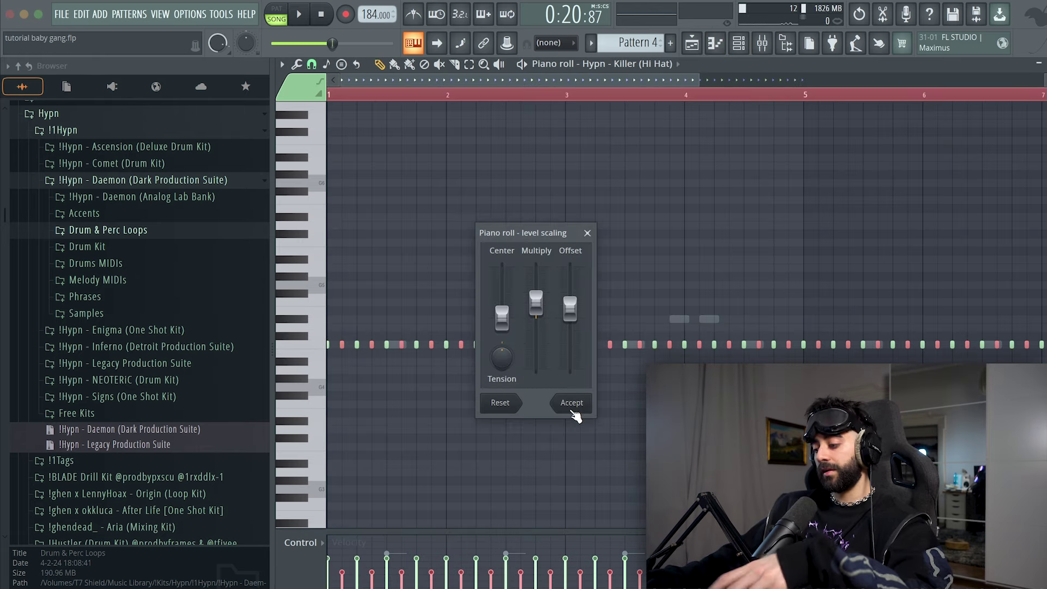
left_click(572, 405)
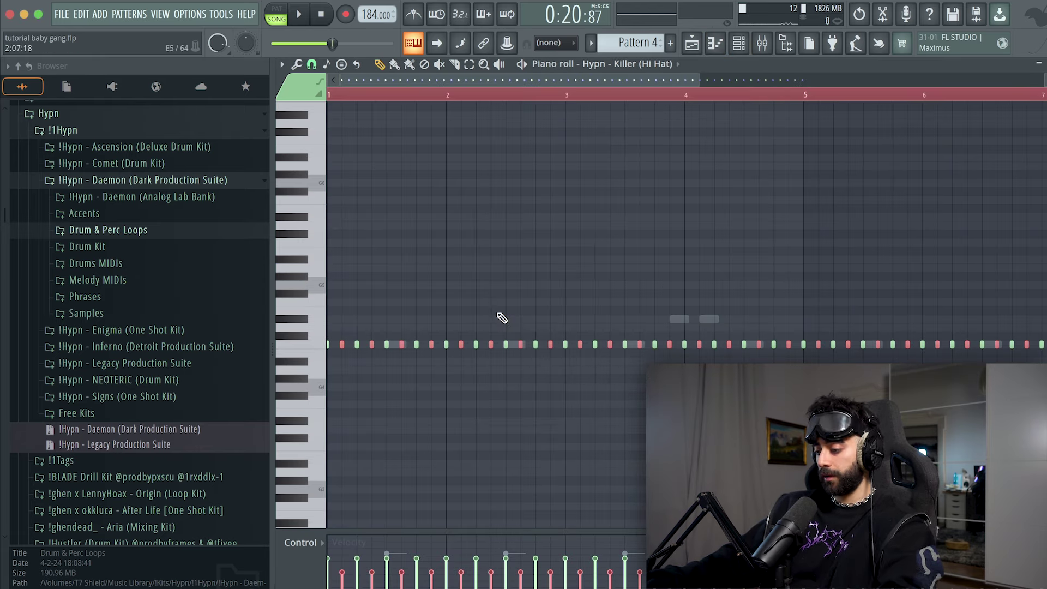
Set the snap to 1/4 beat and add a short hi-hat roll with decreasing velocities from beat 2 of bar 1.
scroll(327, 87, "up", 4)
left_click(311, 64)
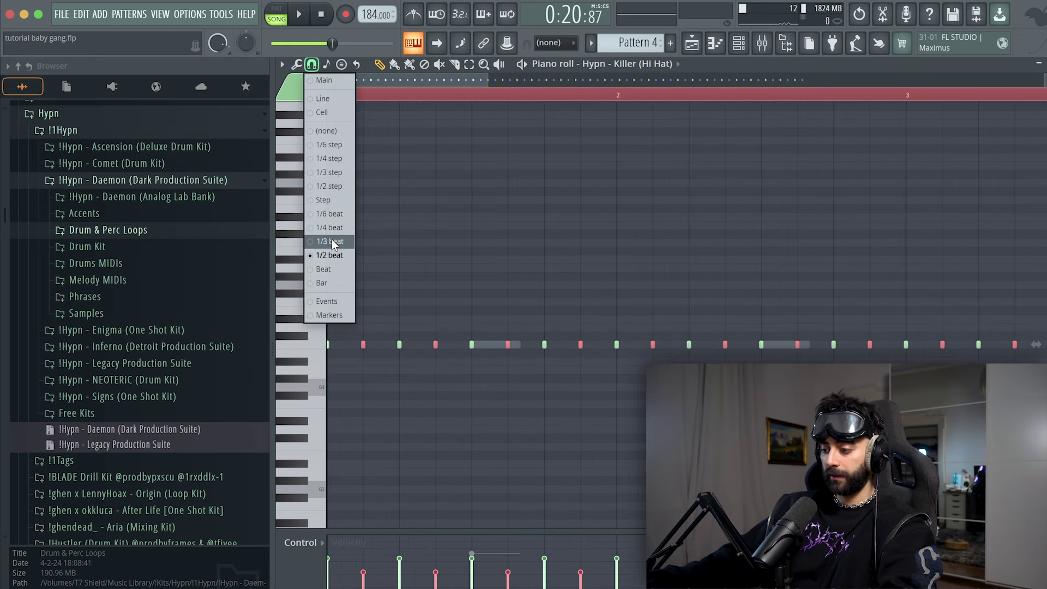
left_click(332, 229)
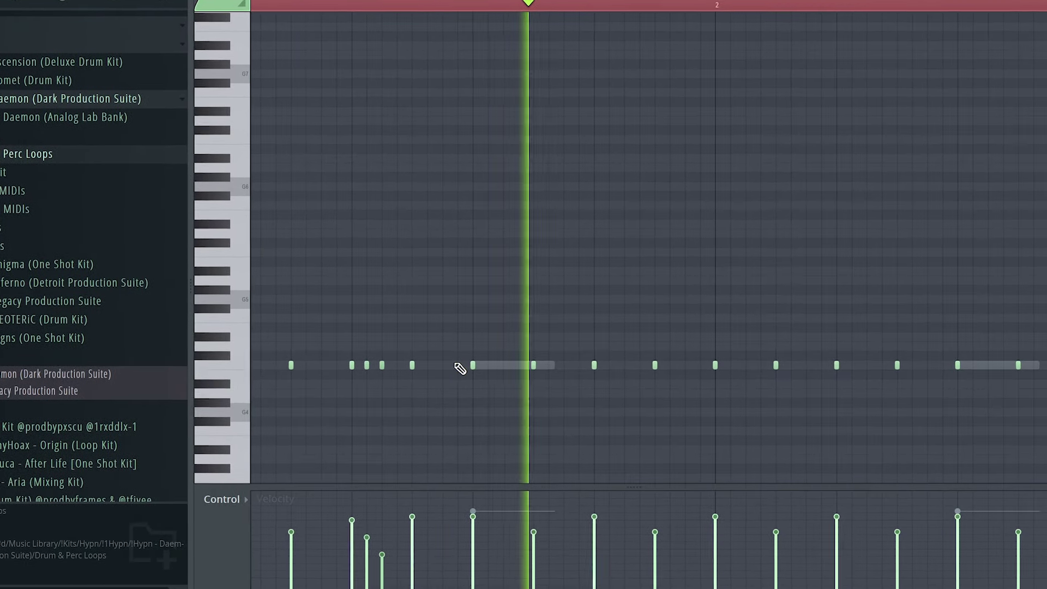
left_click_drag(418, 519, 414, 542)
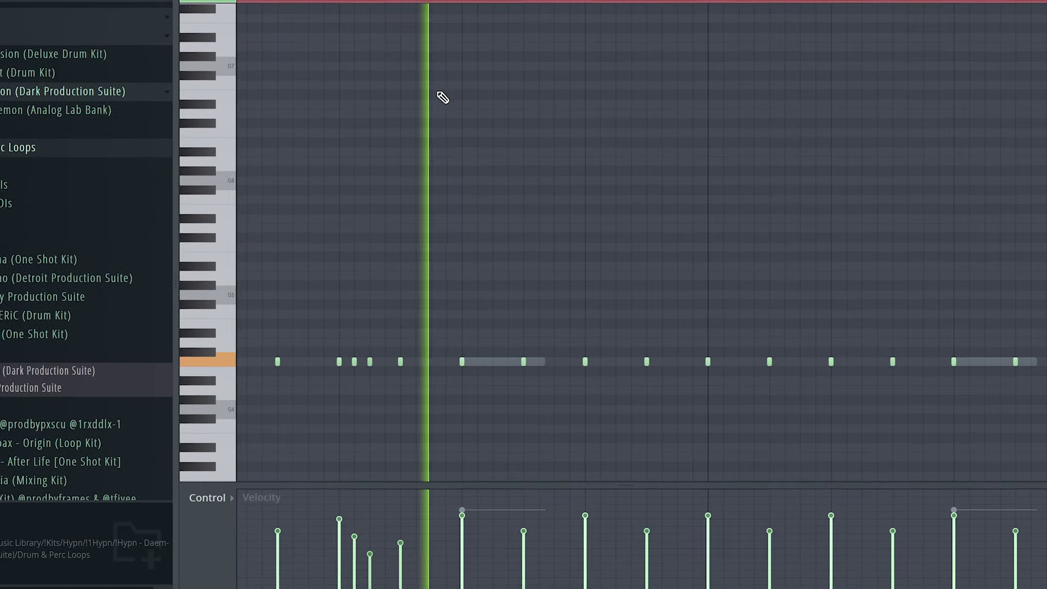
scroll(484, 8, "down", 5)
scroll(611, 29, "up", 4)
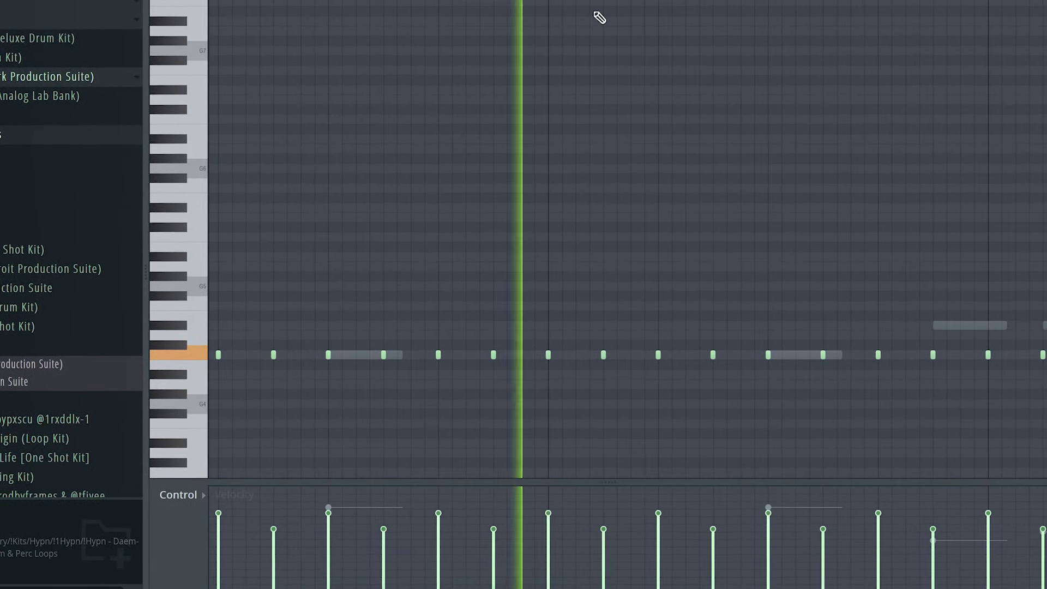
Add a short hi-hat roll of two extra hits after beat 1 of bar 3 and slope its velocities downward.
left_click(562, 354)
left_click(575, 355)
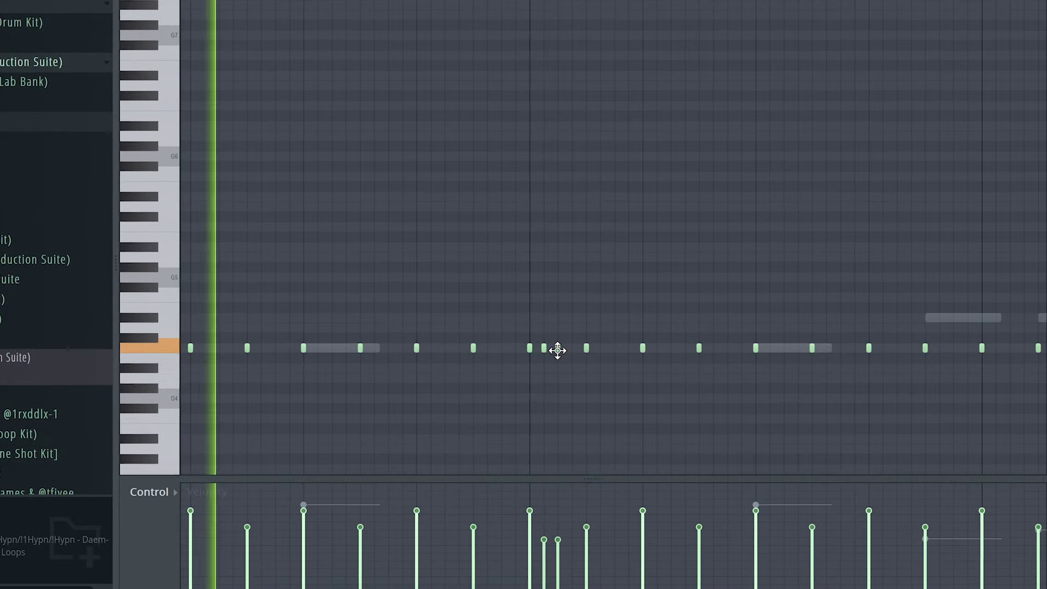
left_click_drag(529, 511, 572, 571)
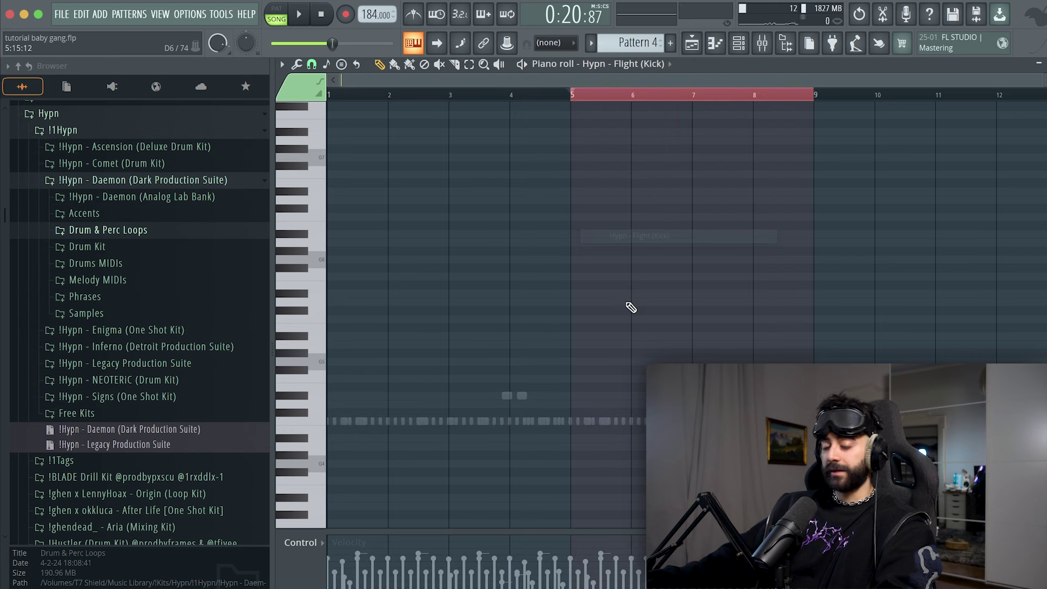
Place Hypn - Flight (Kick) hits on beats 1 and 4.5 of bar 1 and beats 1 and 4 of bar 3, repeated in bars 5 to 8.
scroll(349, 94, "up", 5)
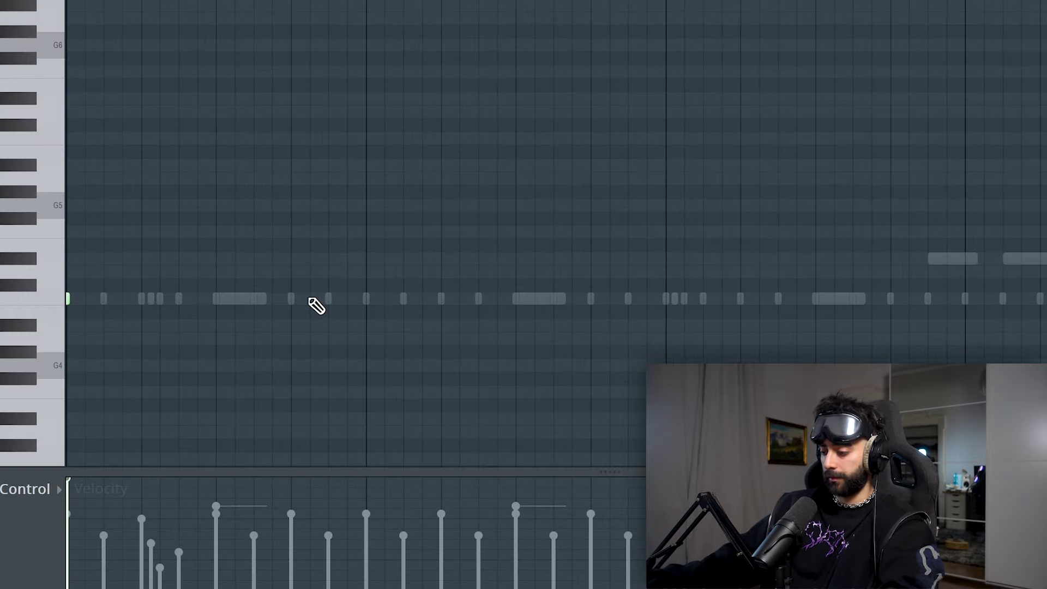
key("space")
left_click(329, 300)
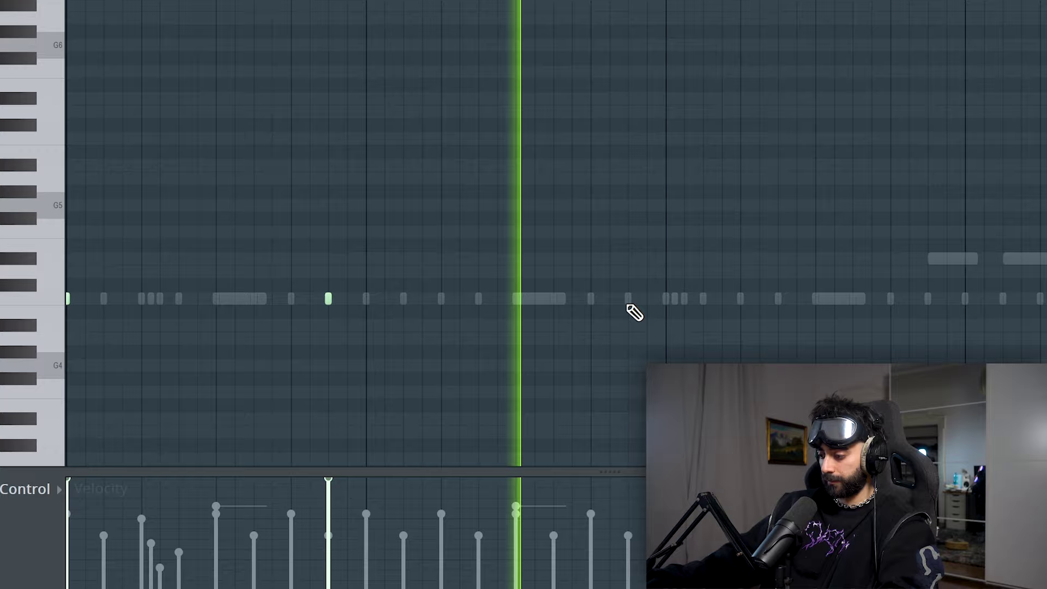
left_click(666, 298)
left_click(890, 299)
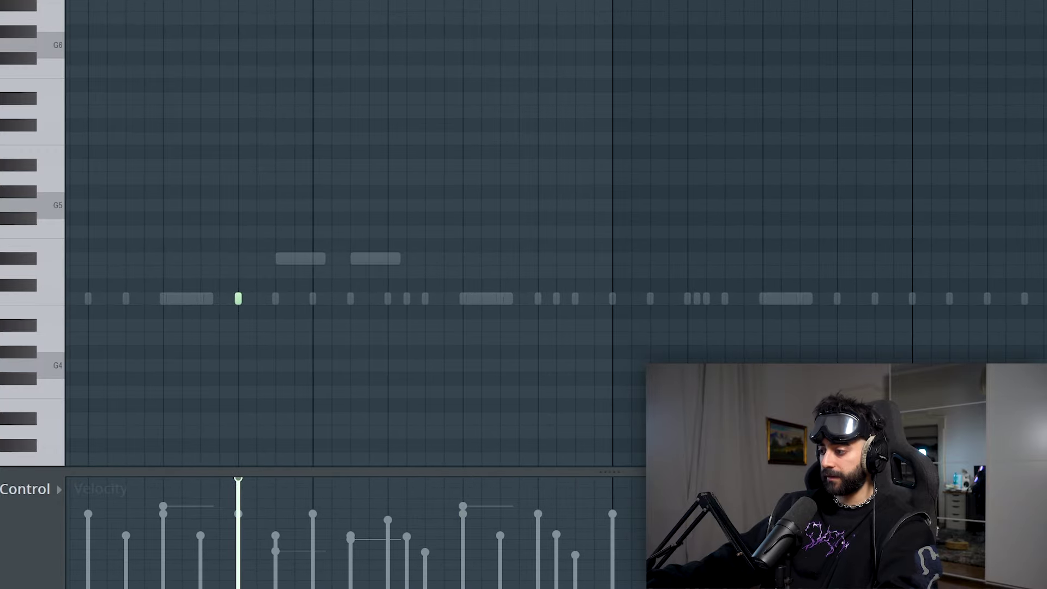
scroll(924, 298, "down", 3)
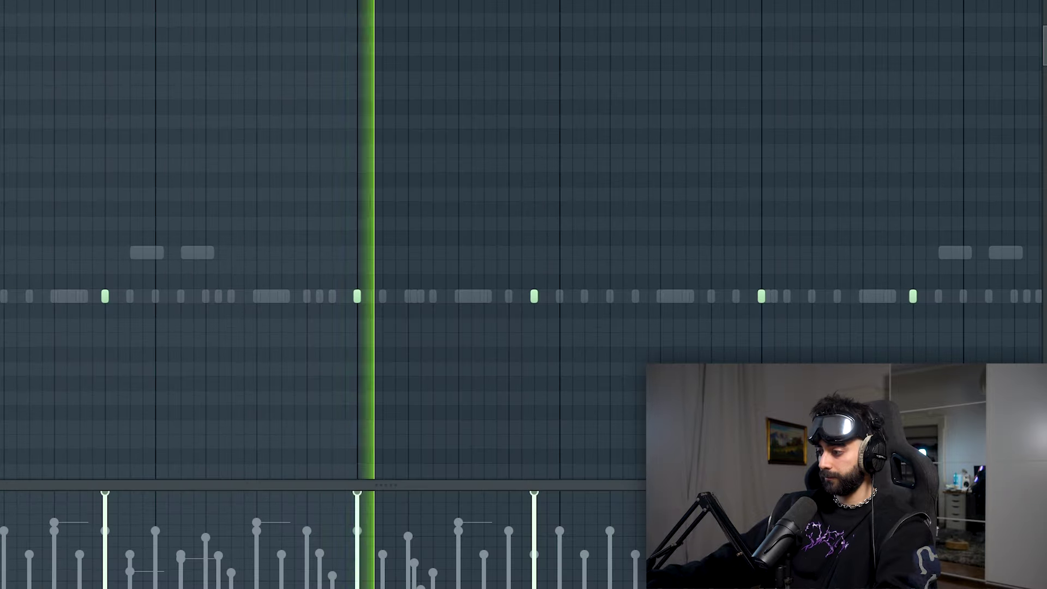
scroll(255, 296, "down", 3)
scroll(709, 296, "up", 3)
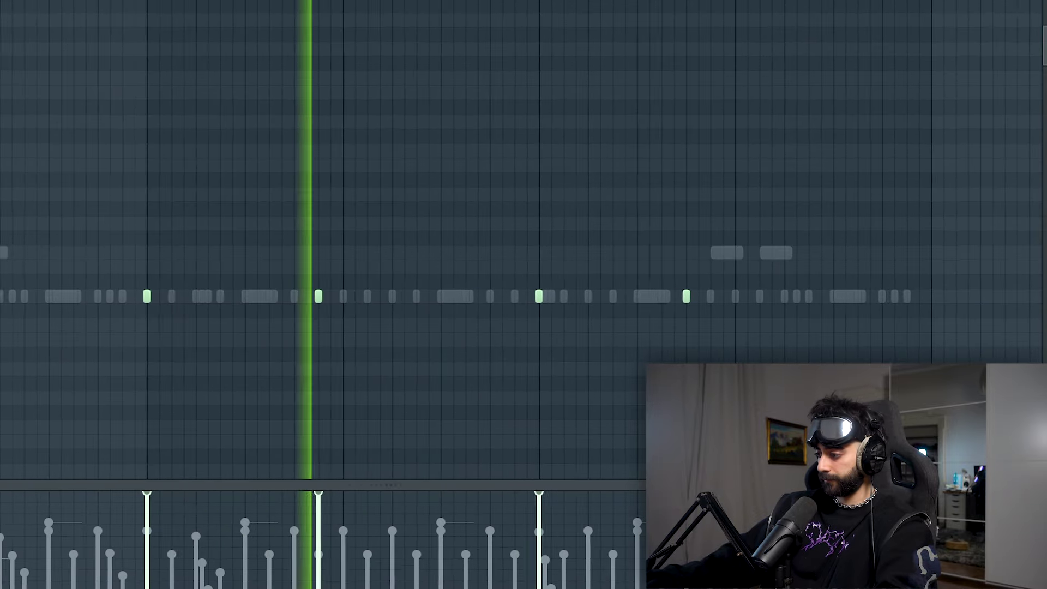
Add a kick fill at the end of bar 8, with hits on beat 3.5, beat 4 and the following two quarter-beat divisions.
left_click(879, 296)
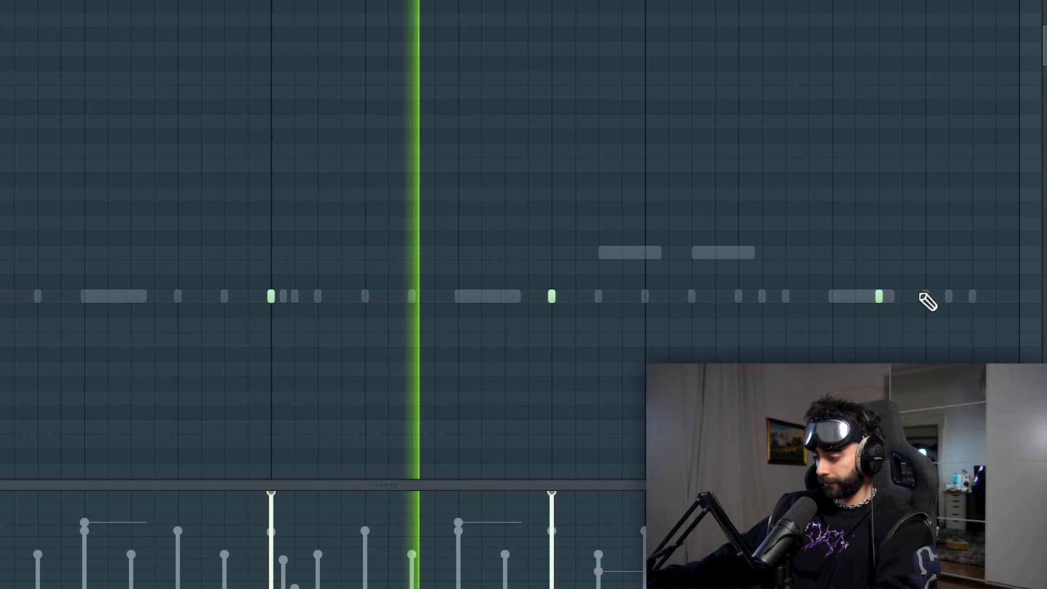
left_click(925, 296)
left_click(949, 296)
left_click(972, 296)
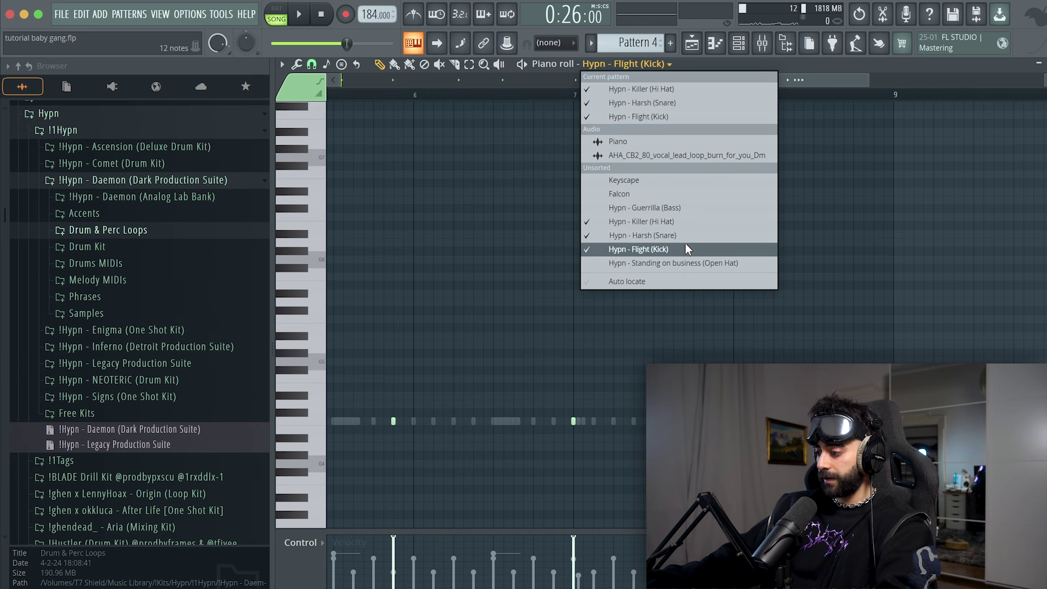
Switch to the Hypn - Standing on business (Open Hat) piano roll, place a C5 hit at the start of bar 1 and play it back.
left_click(688, 243)
left_click_drag(619, 80, 367, 80)
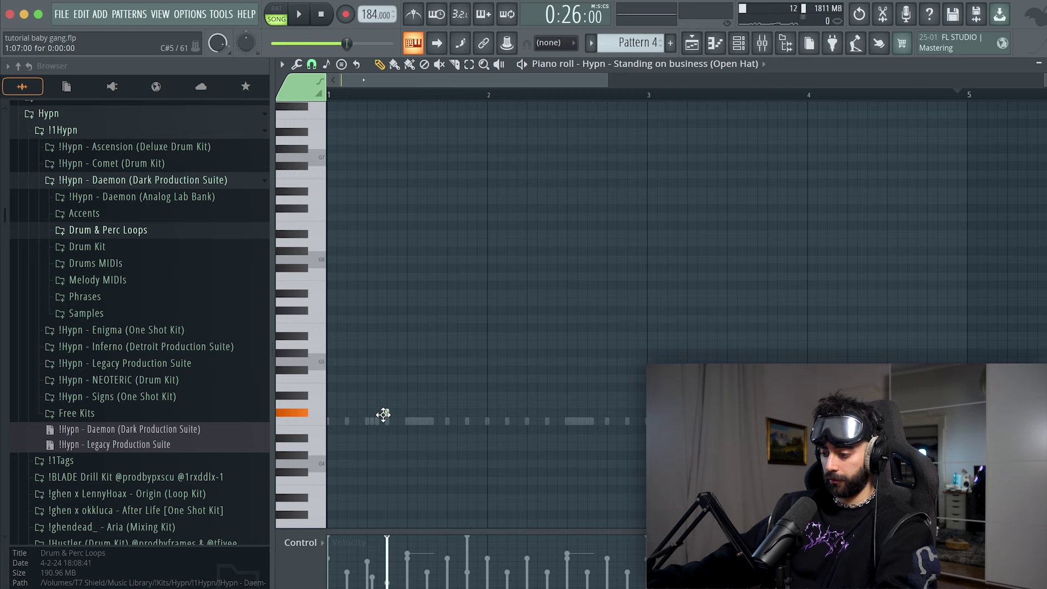
key("space")
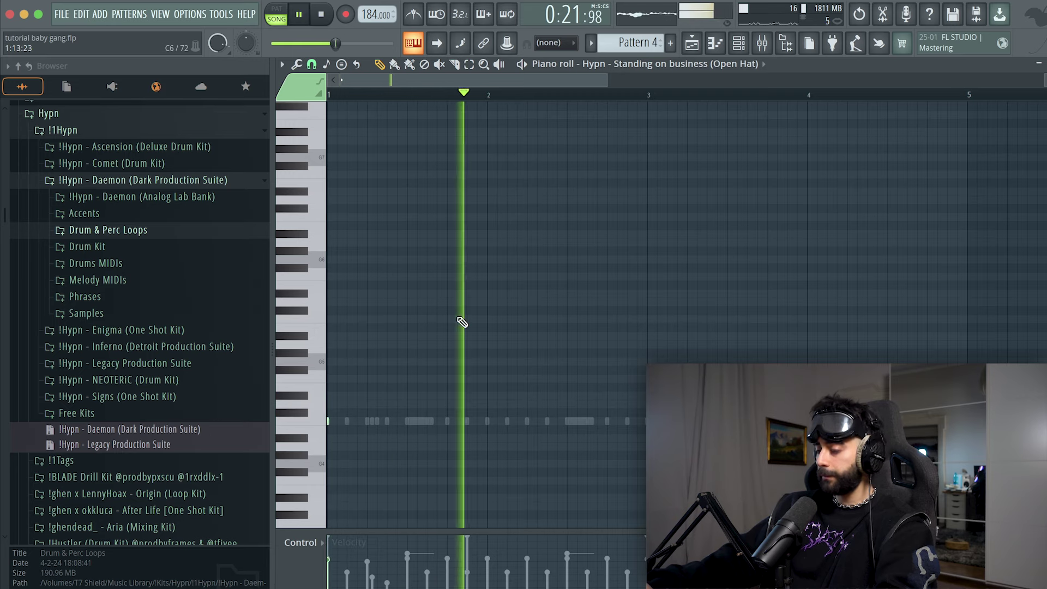
key("space")
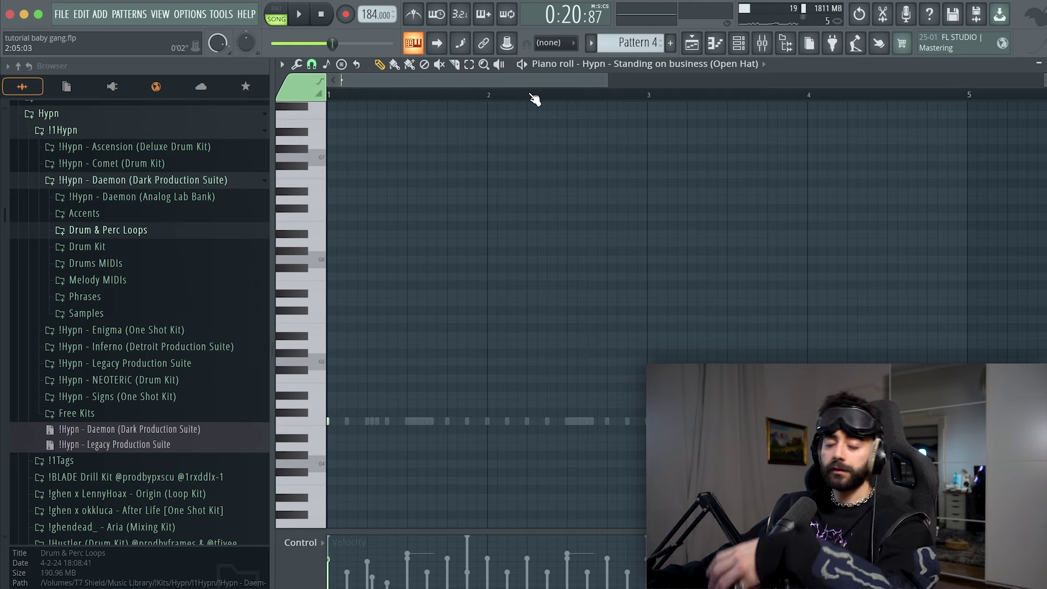
scroll(534, 98, "down", 3)
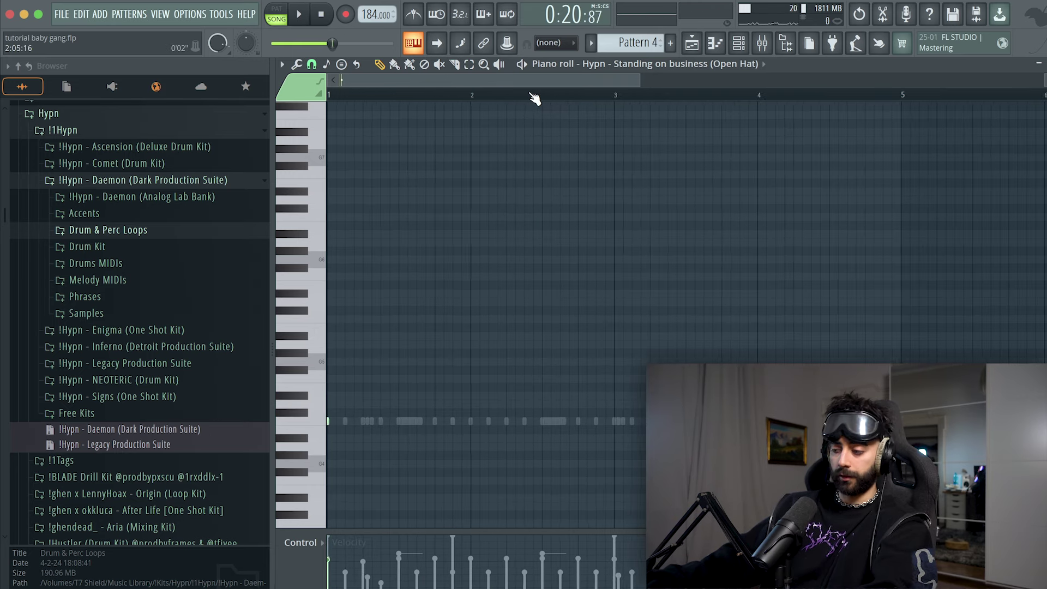
Duplicate the Pattern 4 clip on Track 5 of the playlist so it repeats from bar 25.
left_click(693, 45)
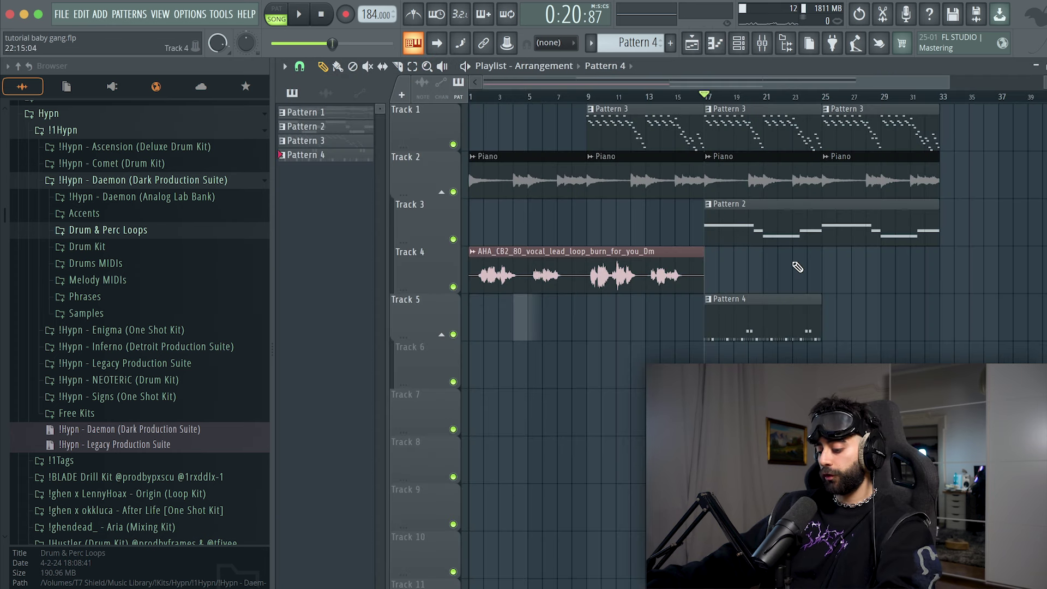
left_click_drag(809, 276, 751, 344)
key("ctrl+b")
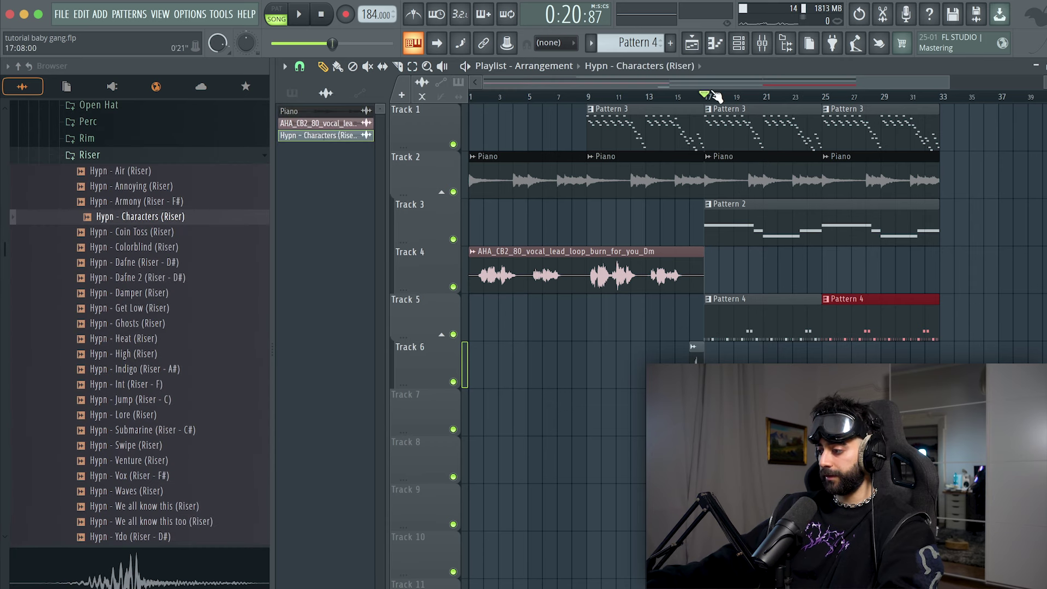
Place Hypn - Characters (Riser) on Track 6 and shift it to start about halfway through bar 16, leading into bar 17.
scroll(716, 96, "up", 6)
left_click_drag(620, 379, 698, 379)
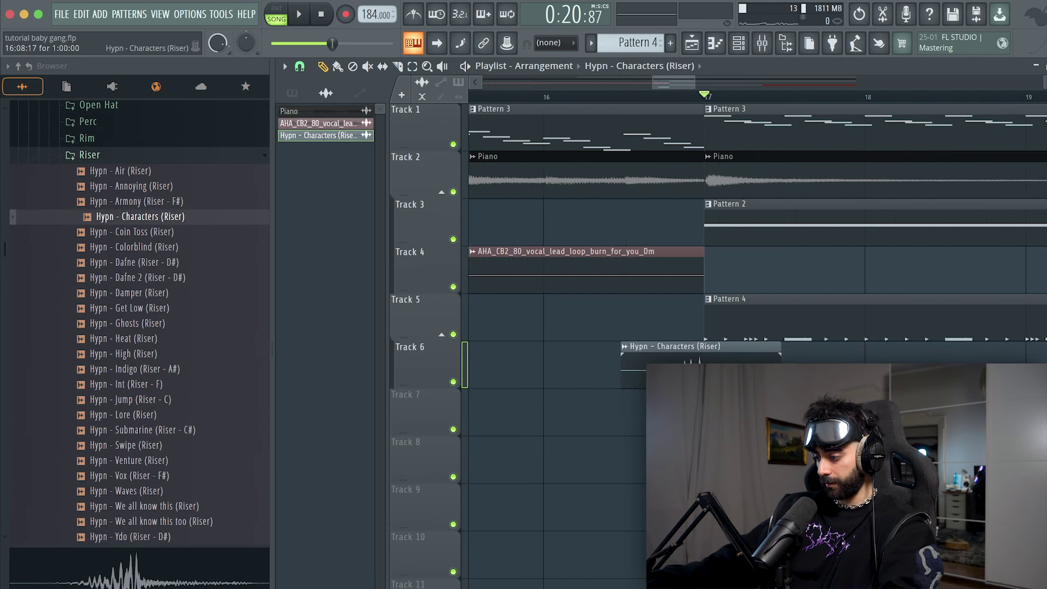
right_click(698, 378)
key("super+z")
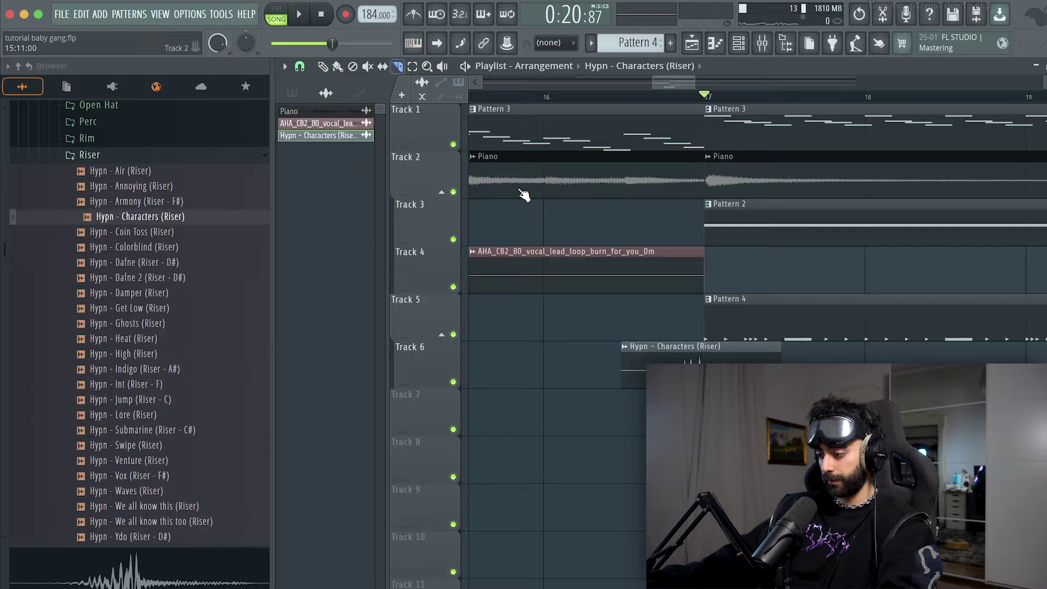